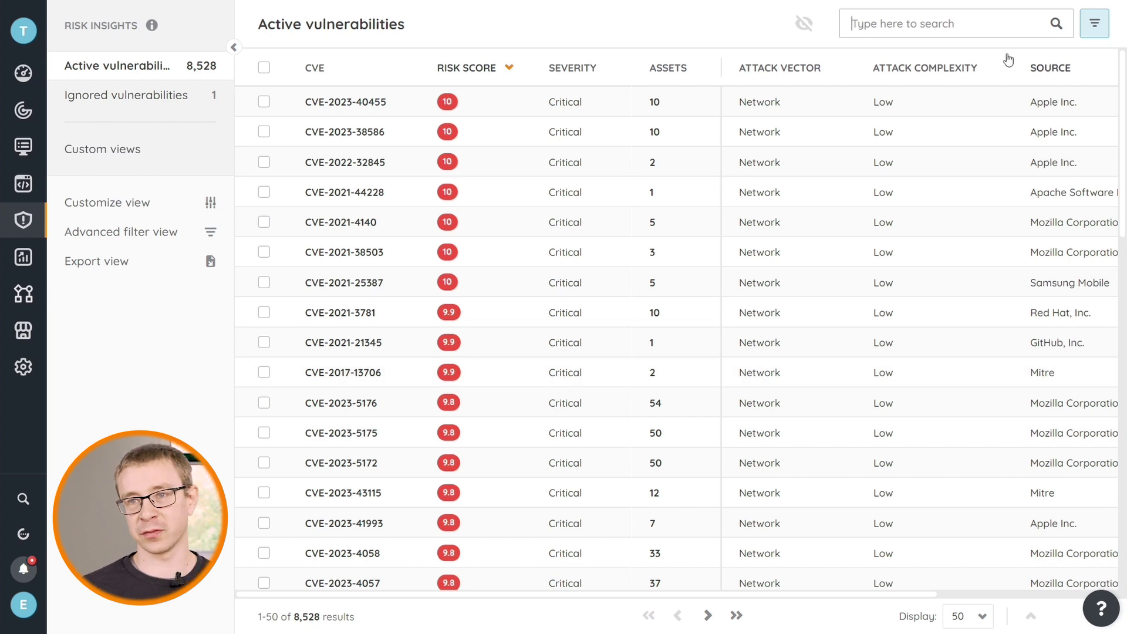
Search the vulnerability list for CVE-2016-1717, find no results, then clear the search
{"action": "left_click", "coordinate": [893, 31]}
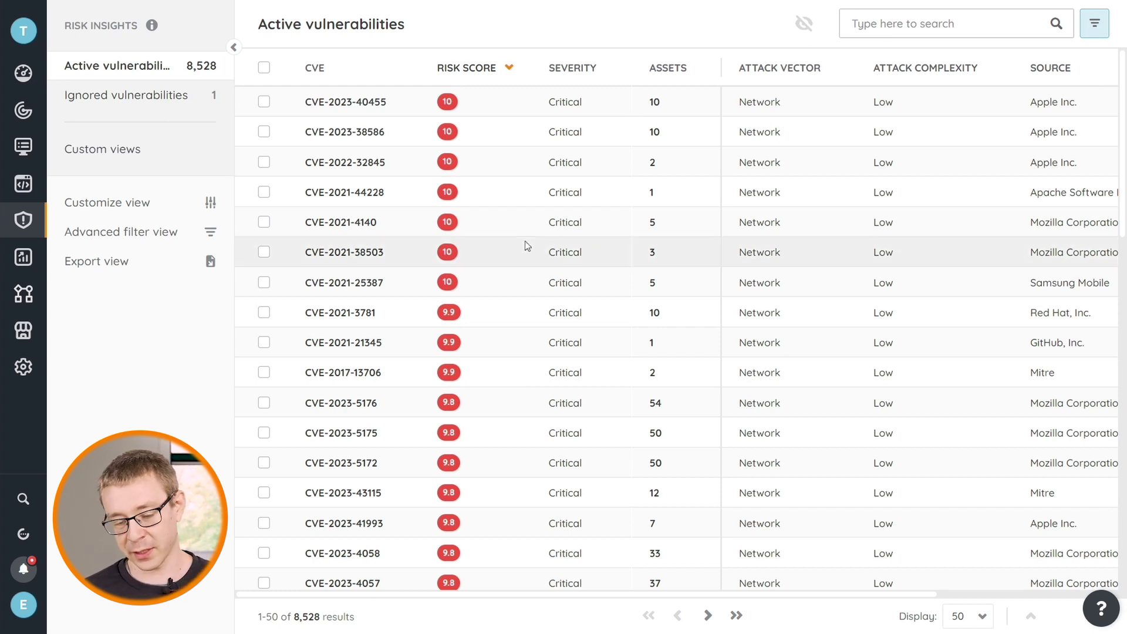
{"action": "left_click", "coordinate": [152, 366]}
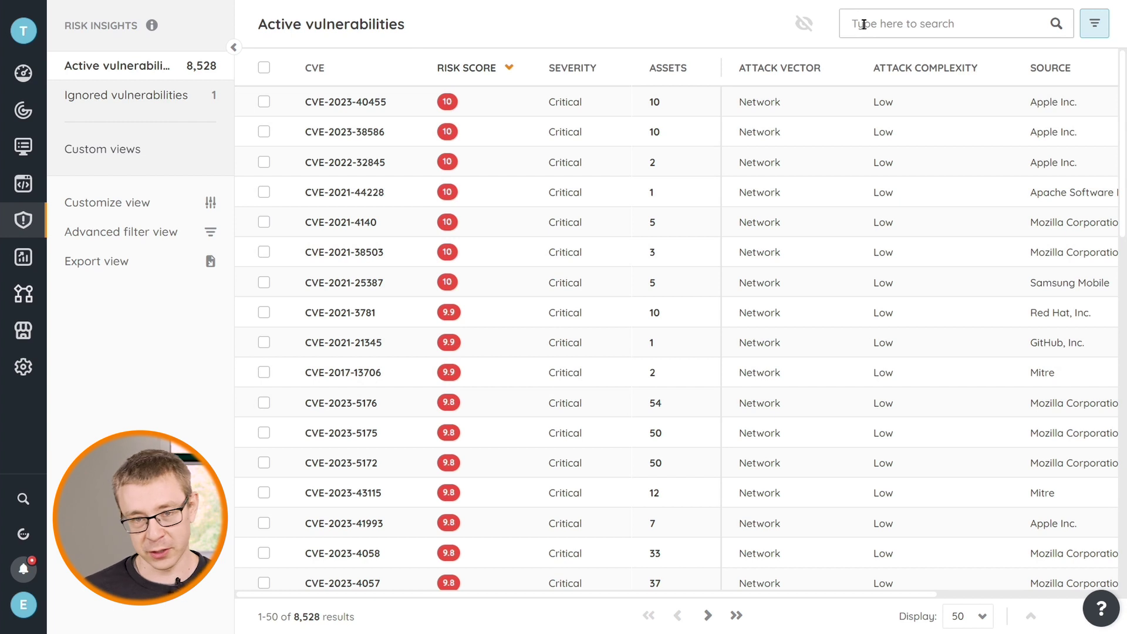
{"action": "type", "text": "CVE-2016-1717"}
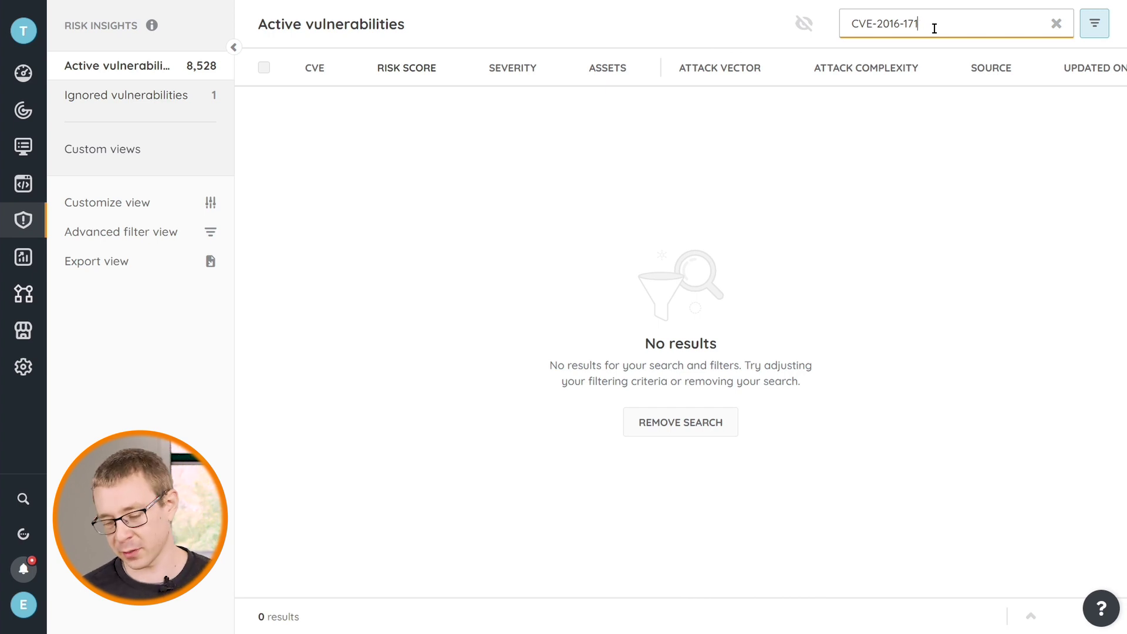
{"action": "key", "text": "ctrl+a"}
{"action": "key", "text": "BackSpace"}
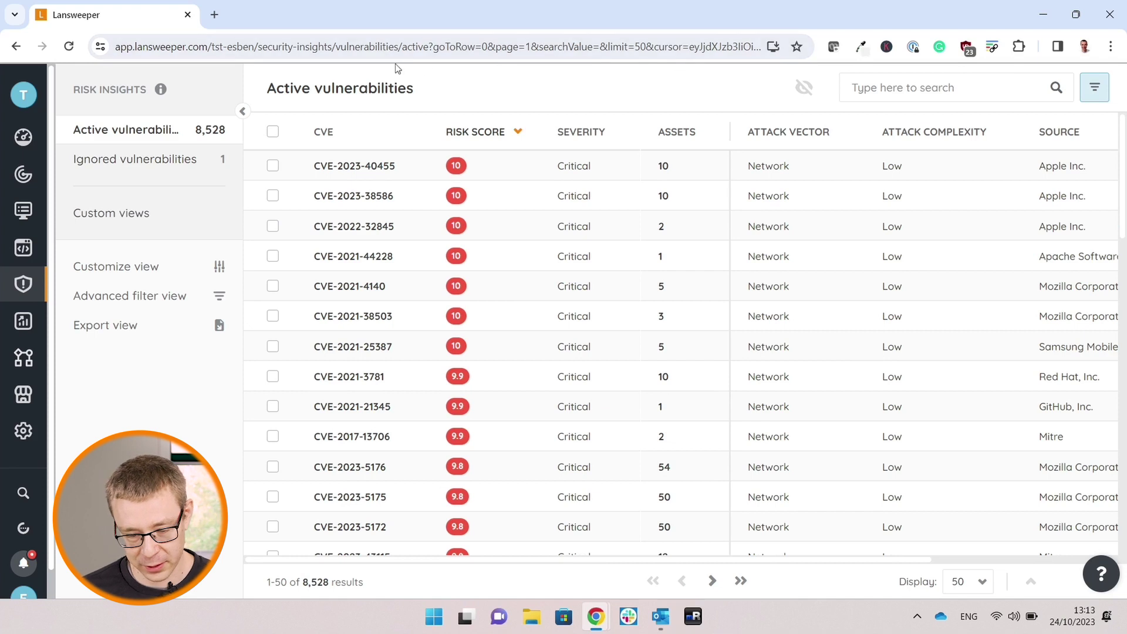
Open CVE-2023-40455, then edit its page address to load CVE-2016-1717's details instead
{"action": "left_click", "coordinate": [360, 169]}
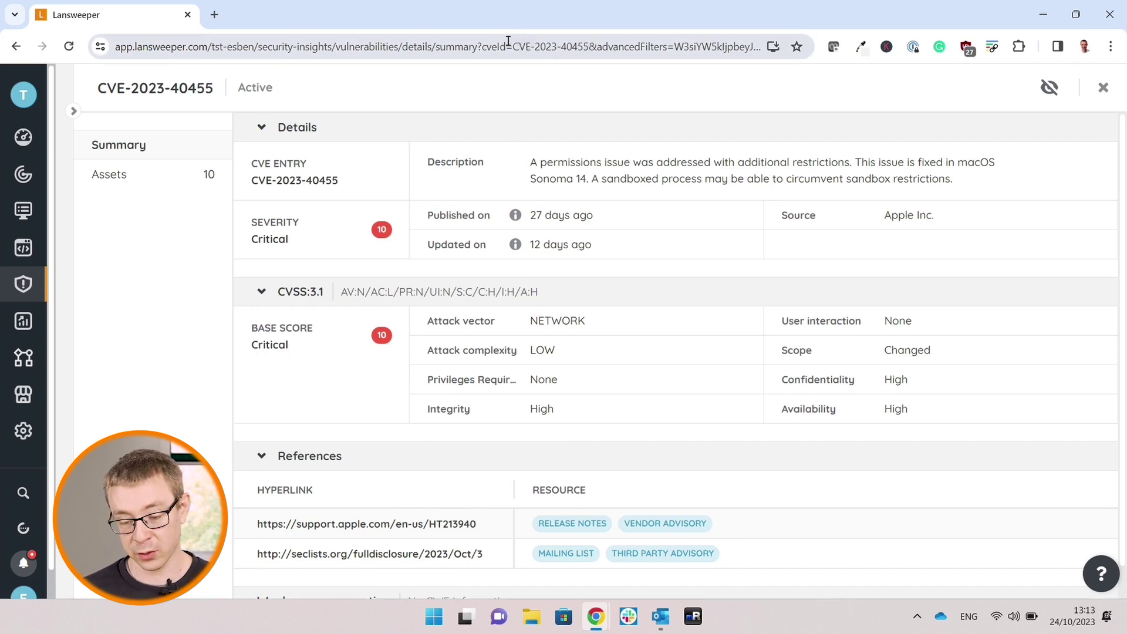
{"action": "left_click_drag", "start_coordinate": [515, 47], "coordinate": [1031, 88]}
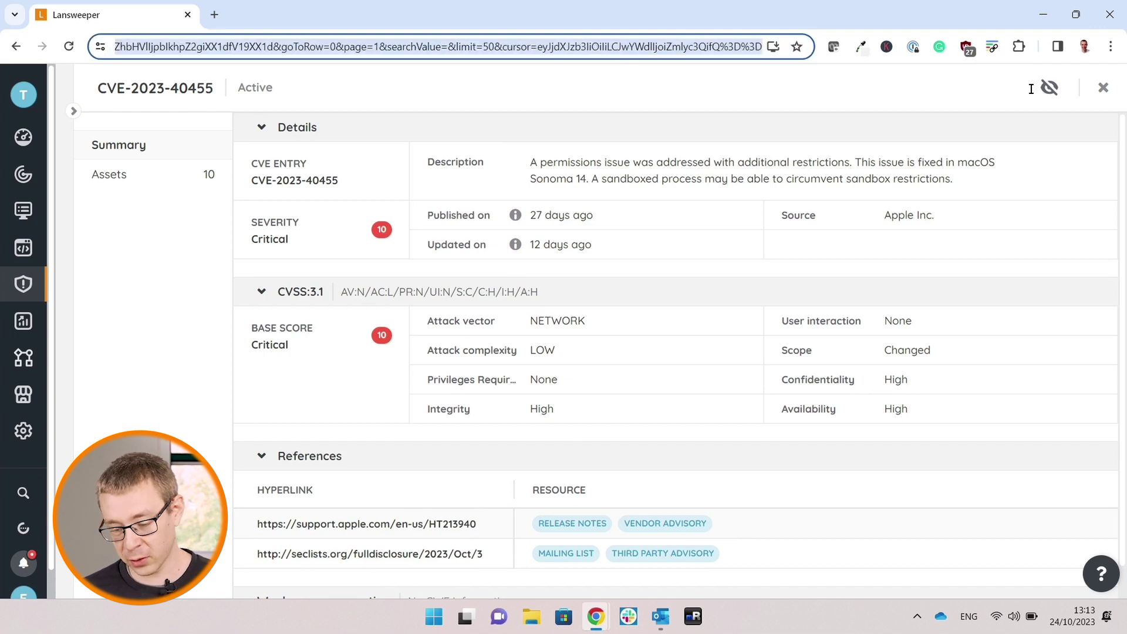
{"action": "key", "text": "BackSpace"}
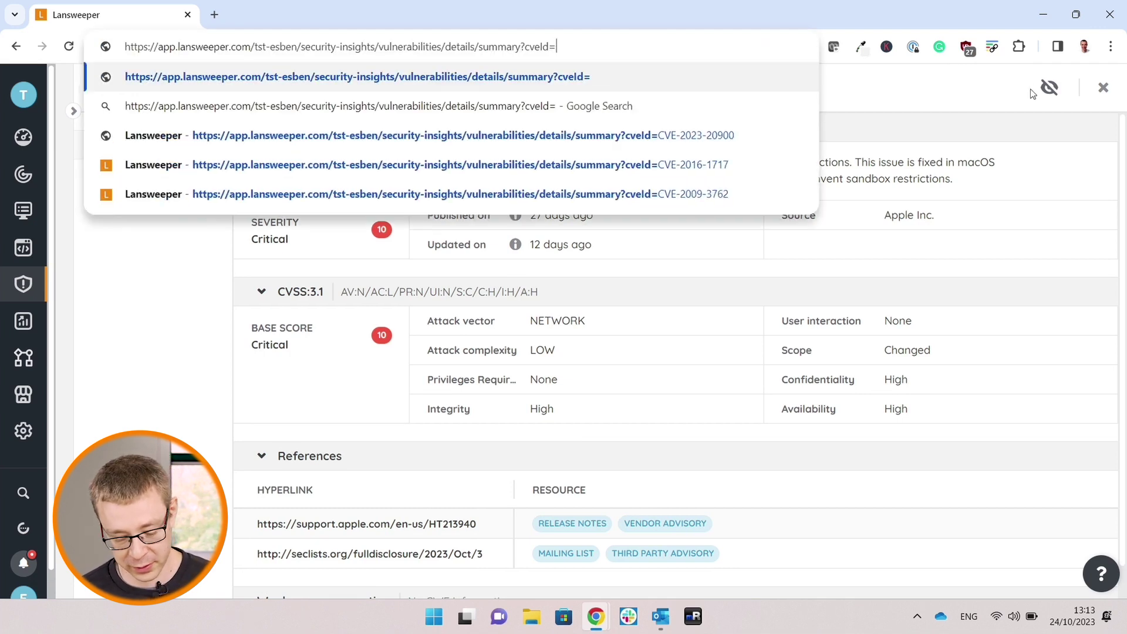
{"action": "type", "text": "CVE-2016-1717"}
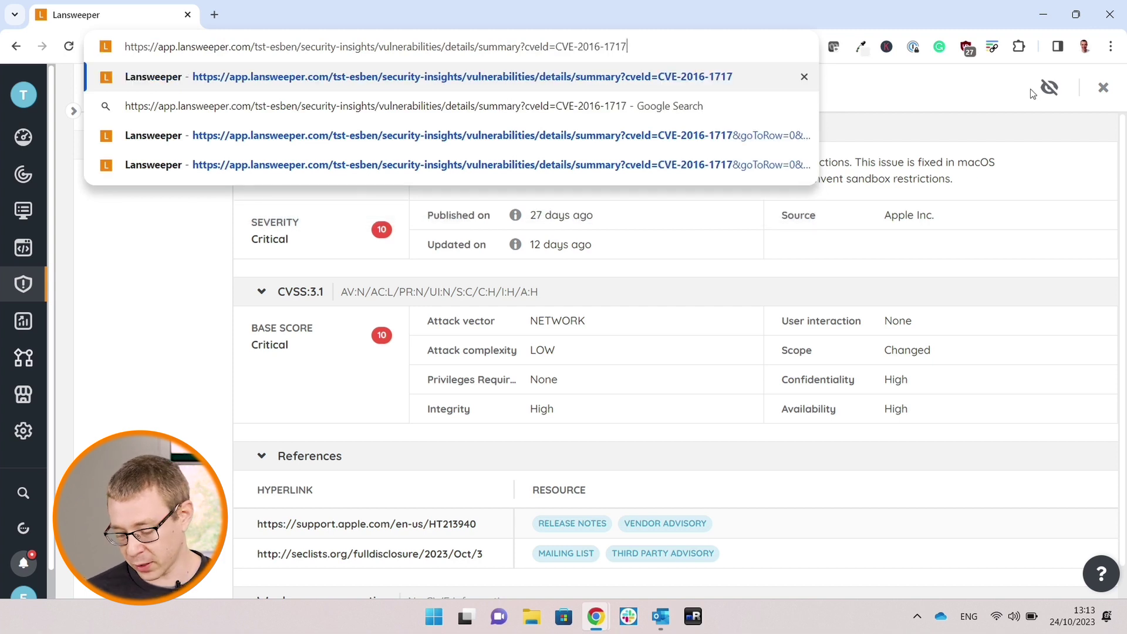
{"action": "key", "text": "Return"}
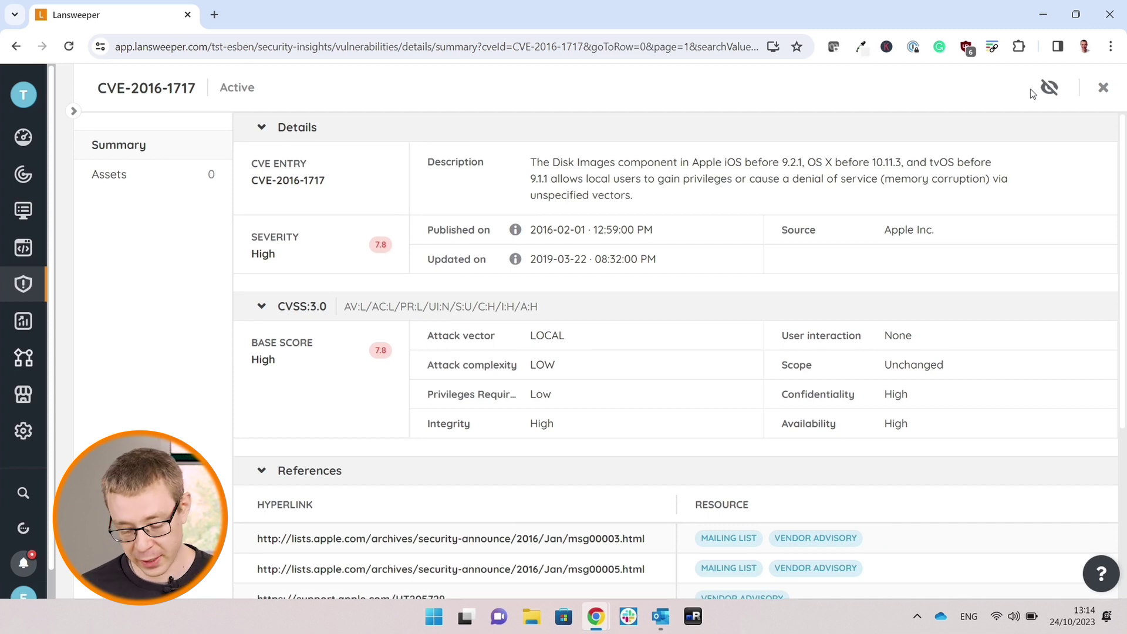
View the CVE-2016-1717 details full screen, scrolling down through its References and back up
{"action": "key", "text": "F11"}
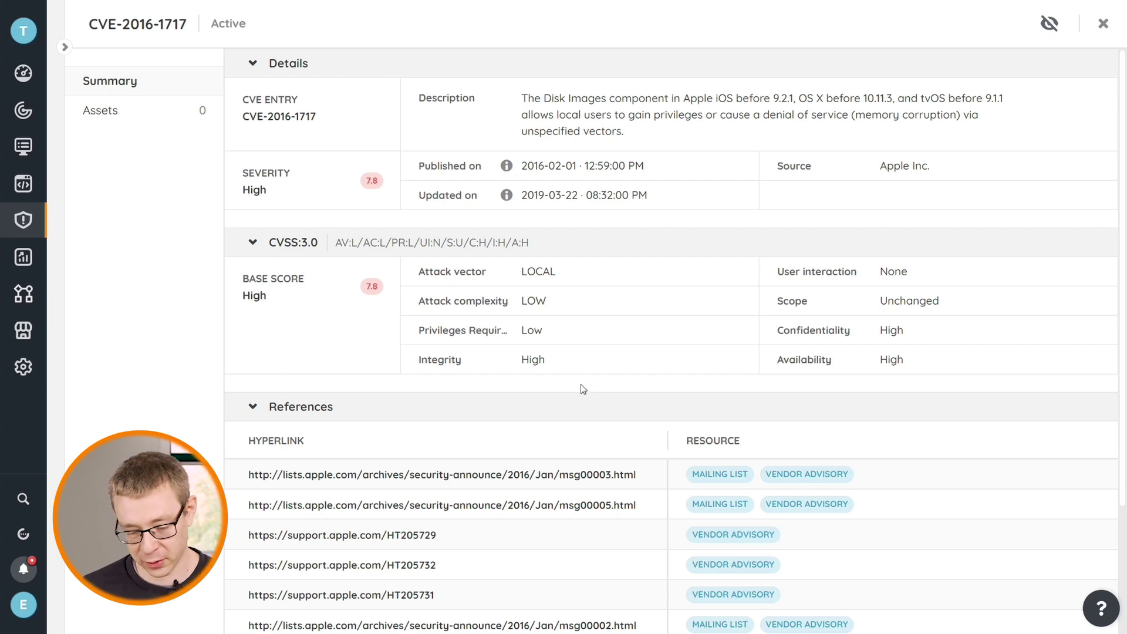
{"action": "scroll", "coordinate": [580, 384], "scroll_direction": "down", "scroll_amount": 2}
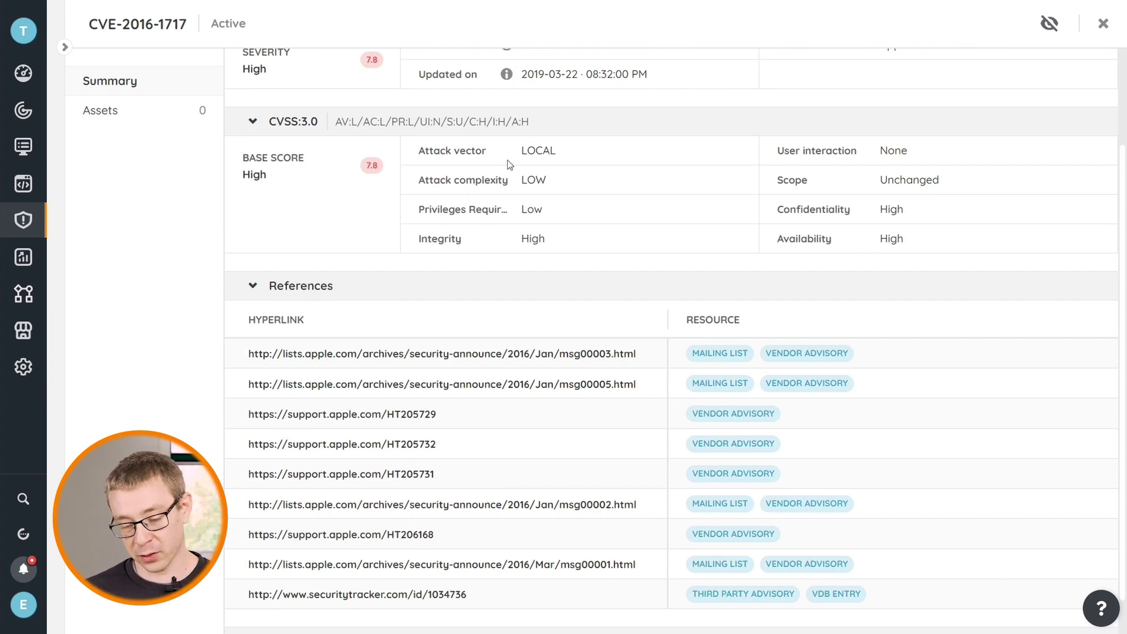
{"action": "scroll", "coordinate": [467, 148], "scroll_direction": "up", "scroll_amount": 2}
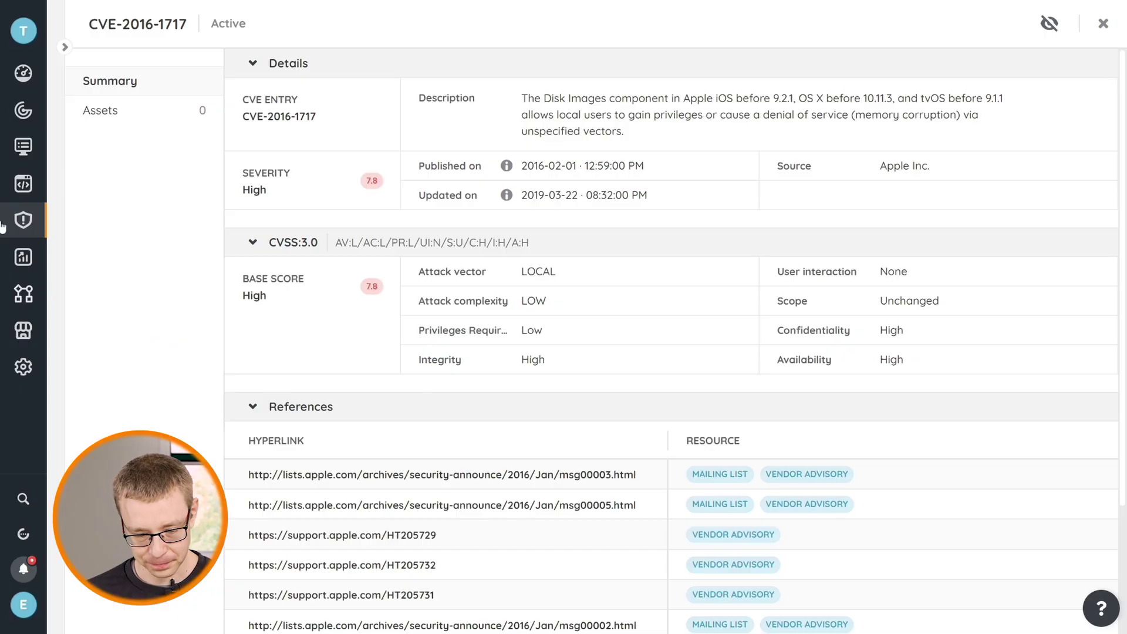
Back on Active vulnerabilities, sort by risk score lowest first, then by asset count
{"action": "left_click", "coordinate": [22, 222]}
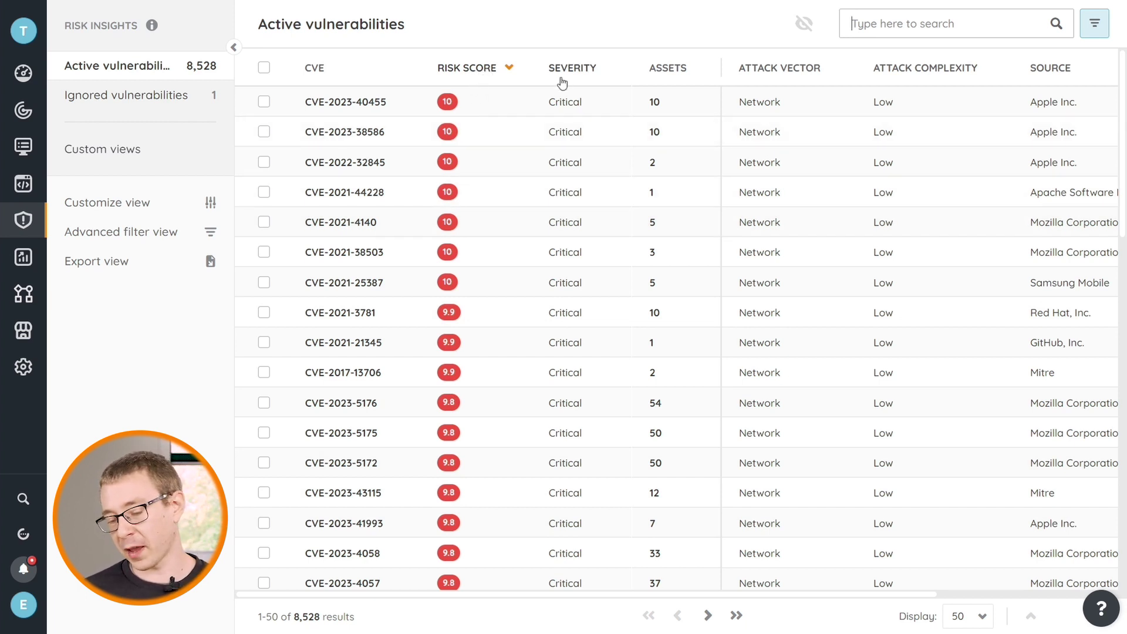
{"action": "scroll", "coordinate": [925, 190], "scroll_direction": "right", "scroll_amount": 3}
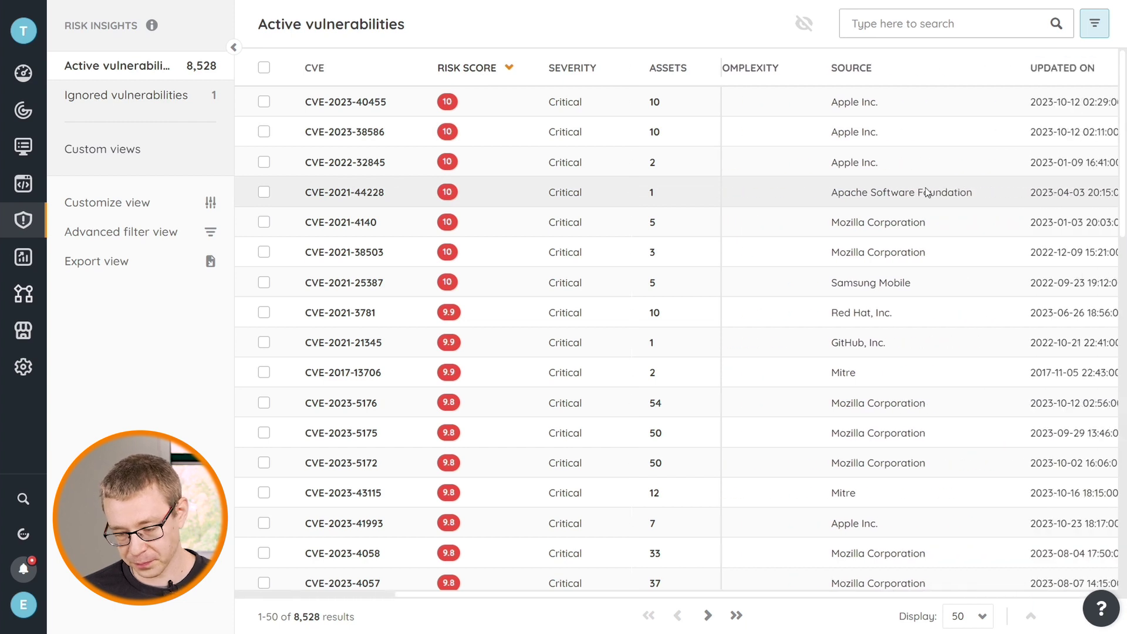
{"action": "scroll", "coordinate": [925, 190], "scroll_direction": "left", "scroll_amount": 3}
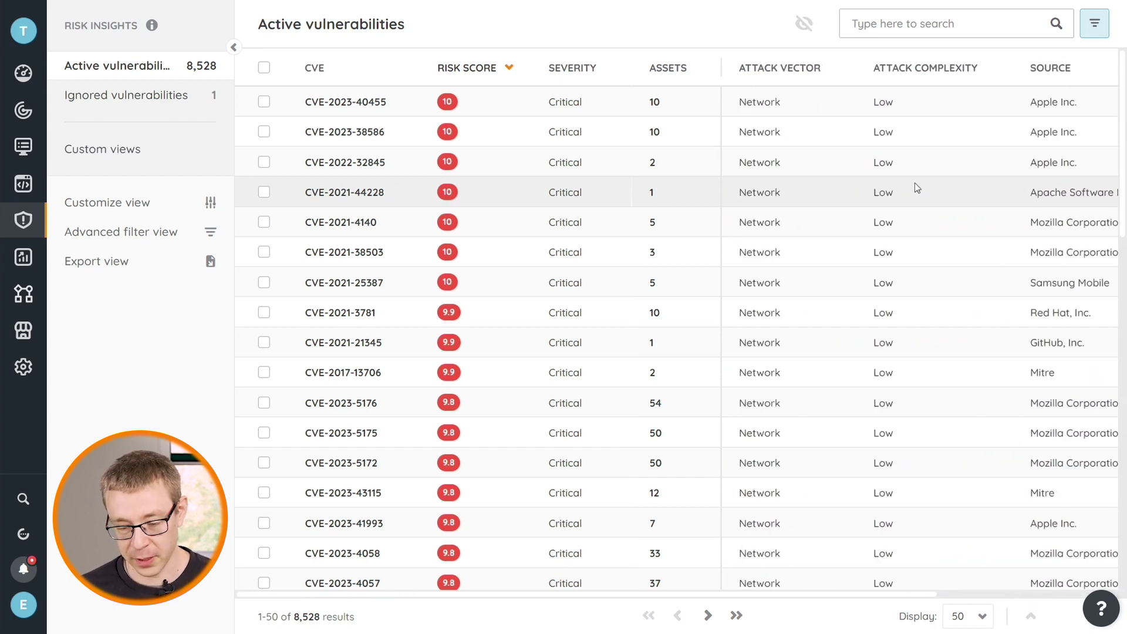
{"action": "left_click", "coordinate": [480, 71]}
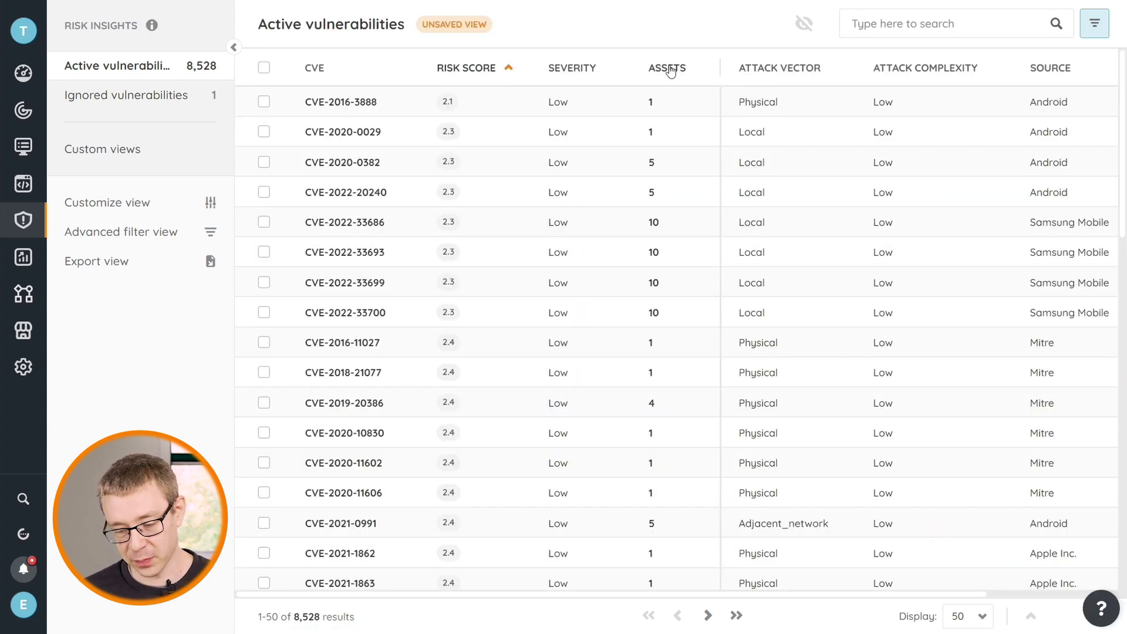
{"action": "left_click", "coordinate": [671, 68]}
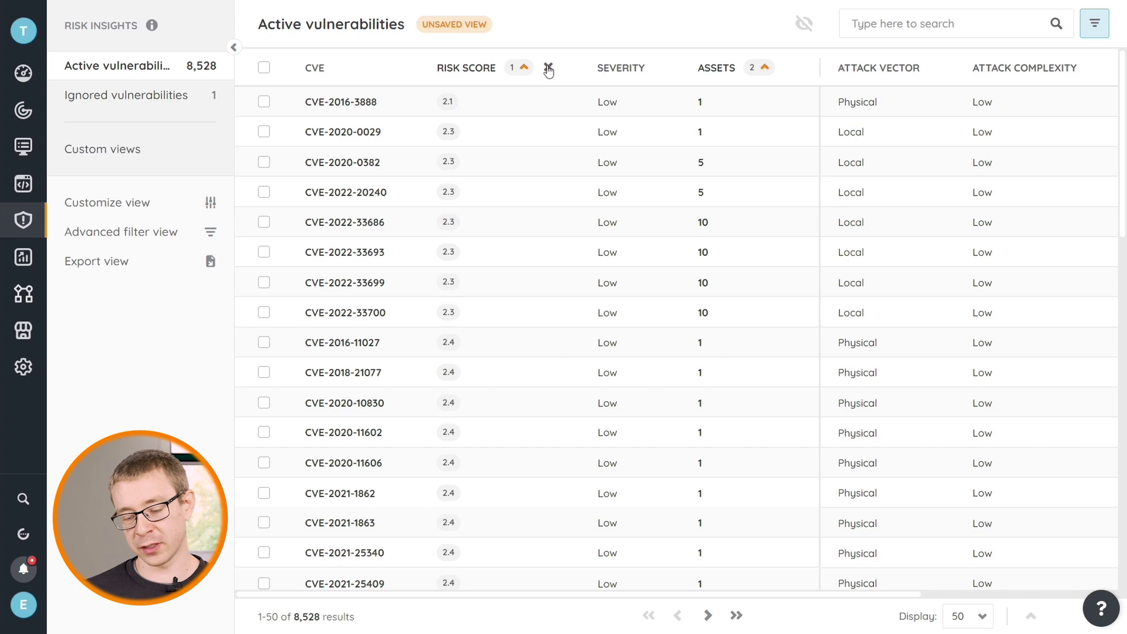
Drop the risk score sort, sort by most assets first, then risk score highest first
{"action": "left_click", "coordinate": [548, 69]}
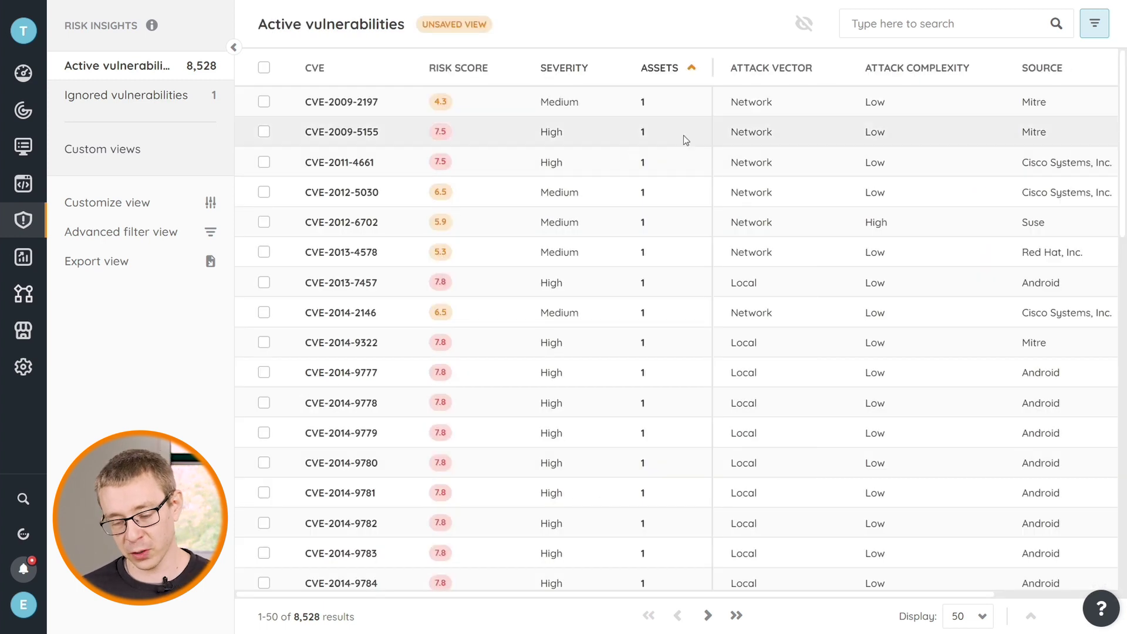
{"action": "left_click", "coordinate": [665, 73]}
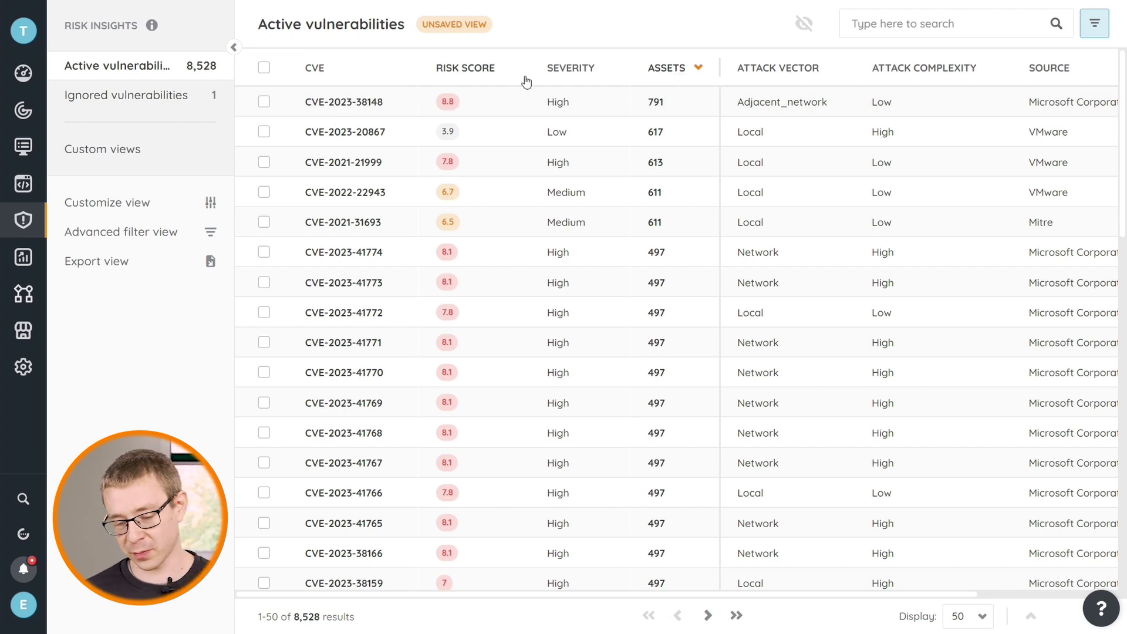
{"action": "left_click", "coordinate": [481, 69]}
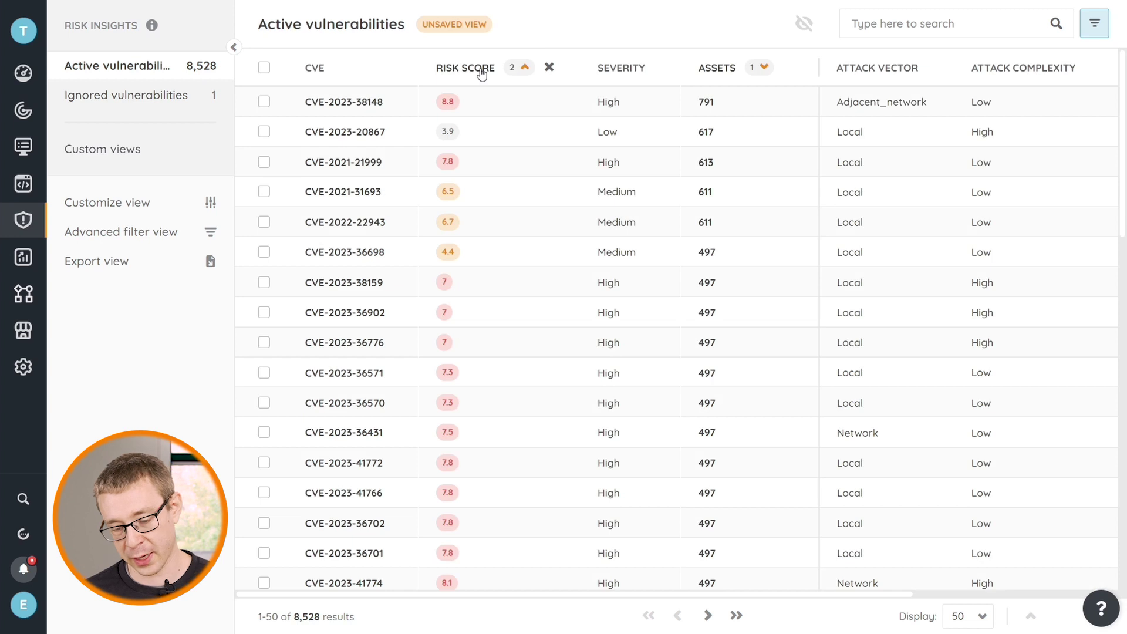
{"action": "left_click", "coordinate": [481, 70]}
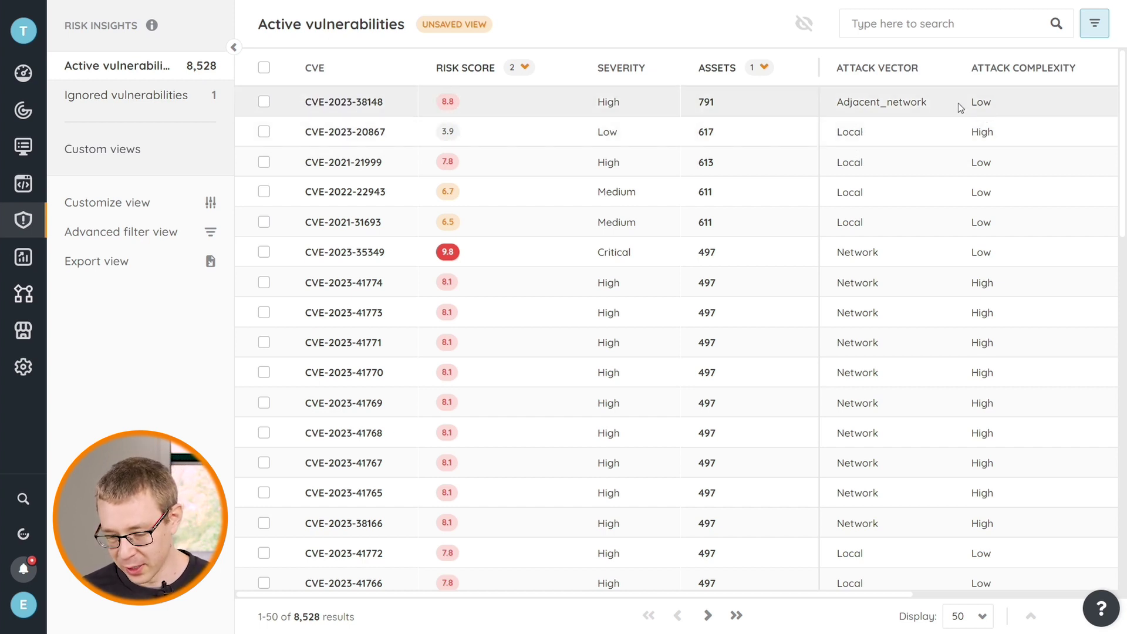
Add descending attack vector and attack complexity sorts as the third and fourth levels
{"action": "left_click", "coordinate": [878, 69]}
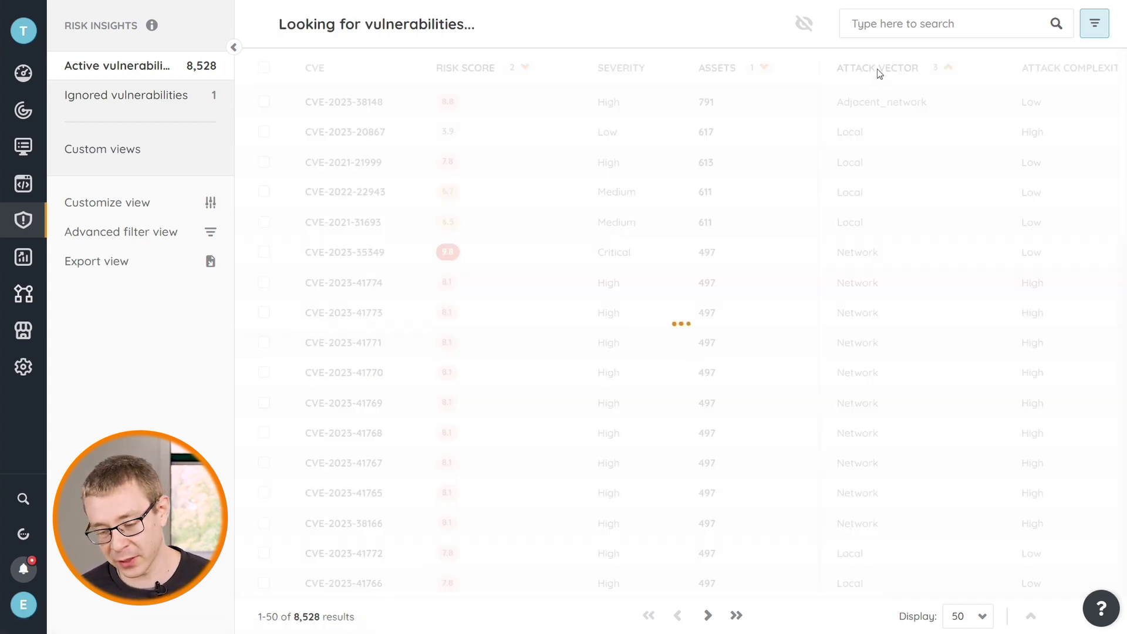
{"action": "left_click", "coordinate": [878, 70]}
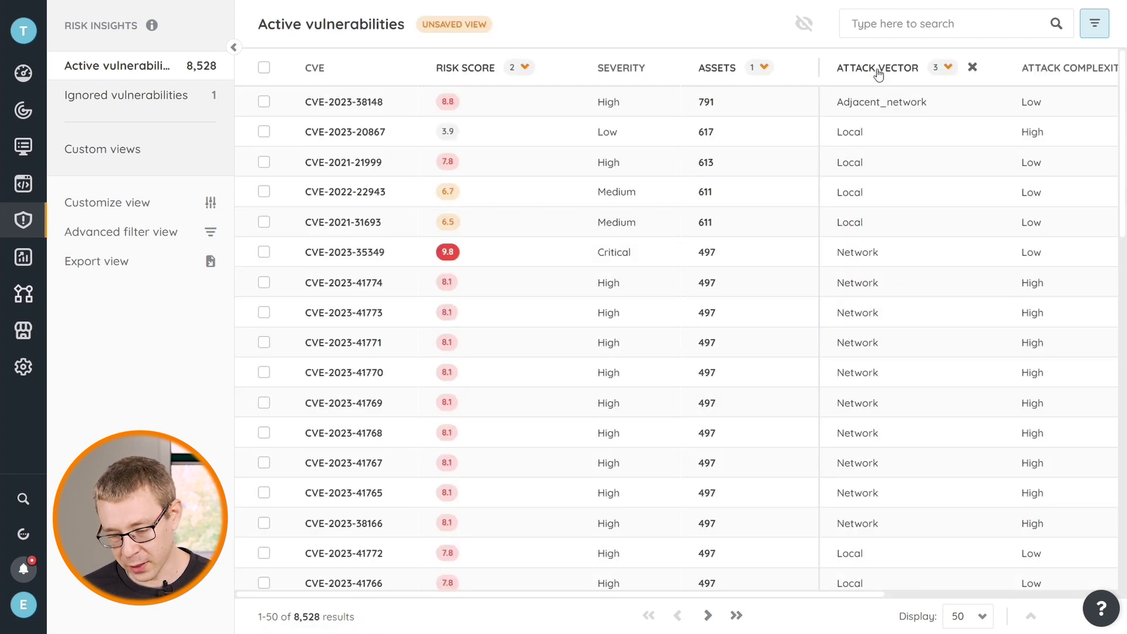
{"action": "left_click", "coordinate": [973, 67]}
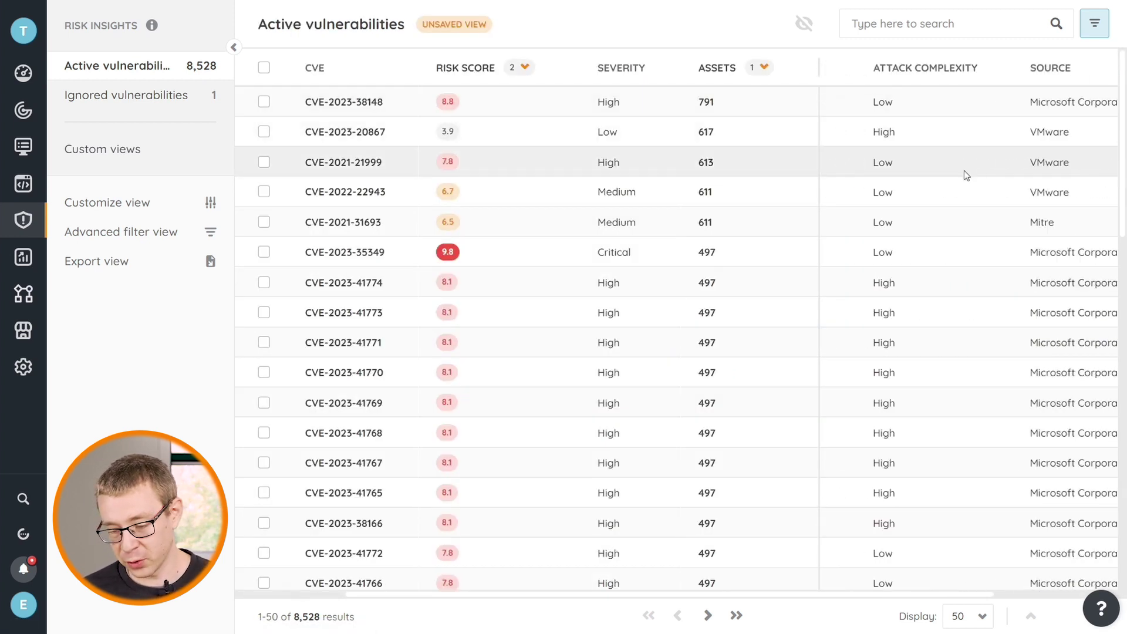
{"action": "left_click", "coordinate": [937, 68]}
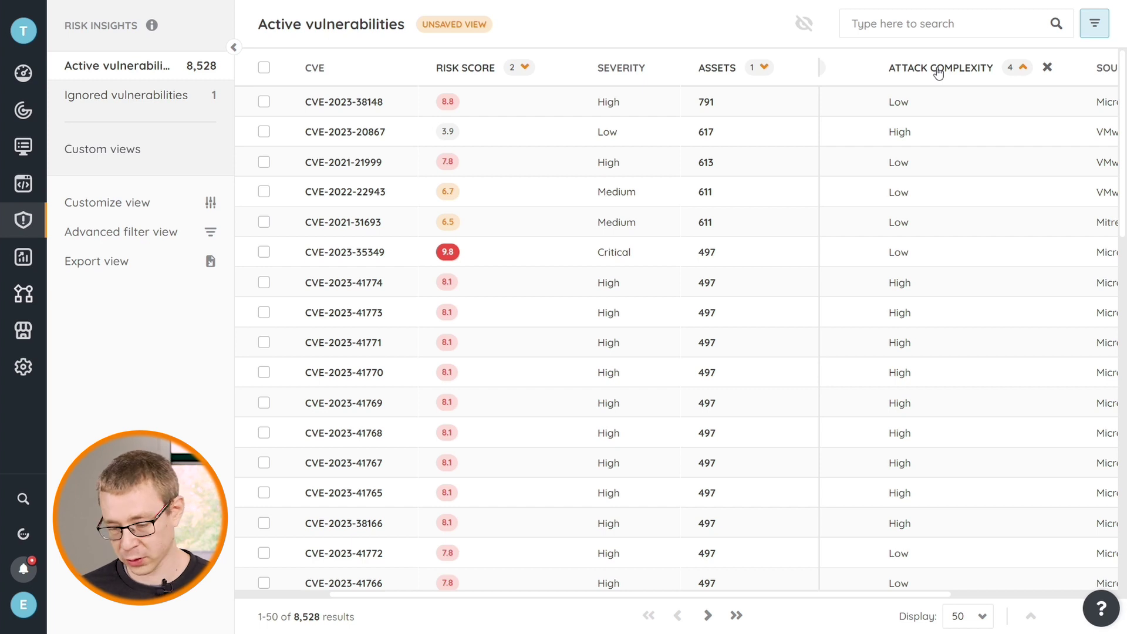
{"action": "left_click", "coordinate": [937, 68]}
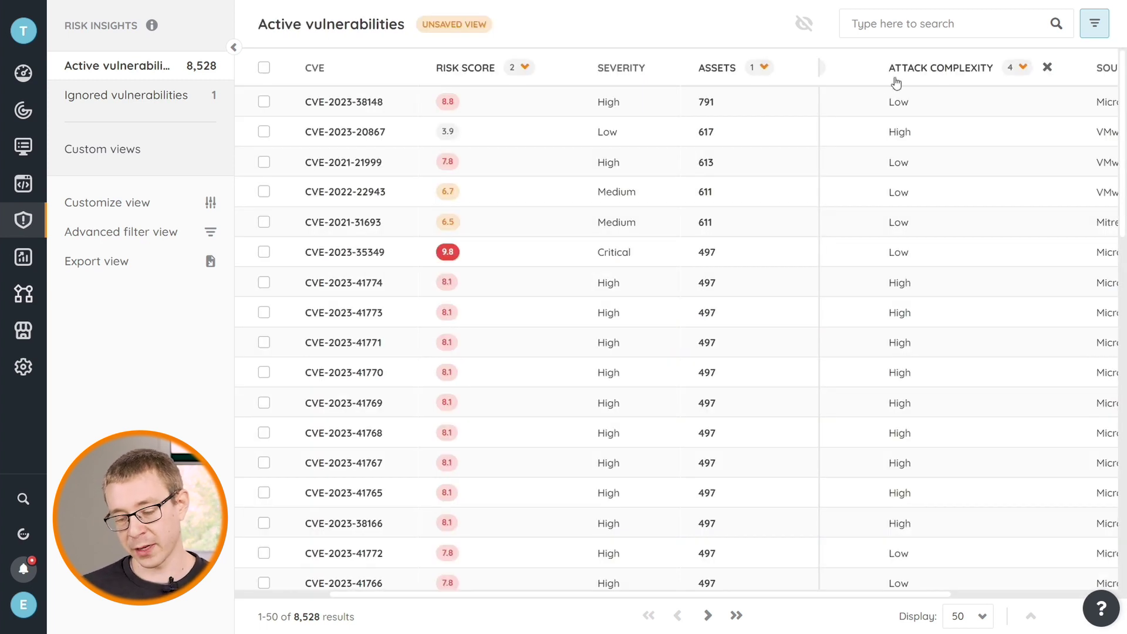
{"action": "scroll", "coordinate": [938, 174], "scroll_direction": "left", "scroll_amount": 3}
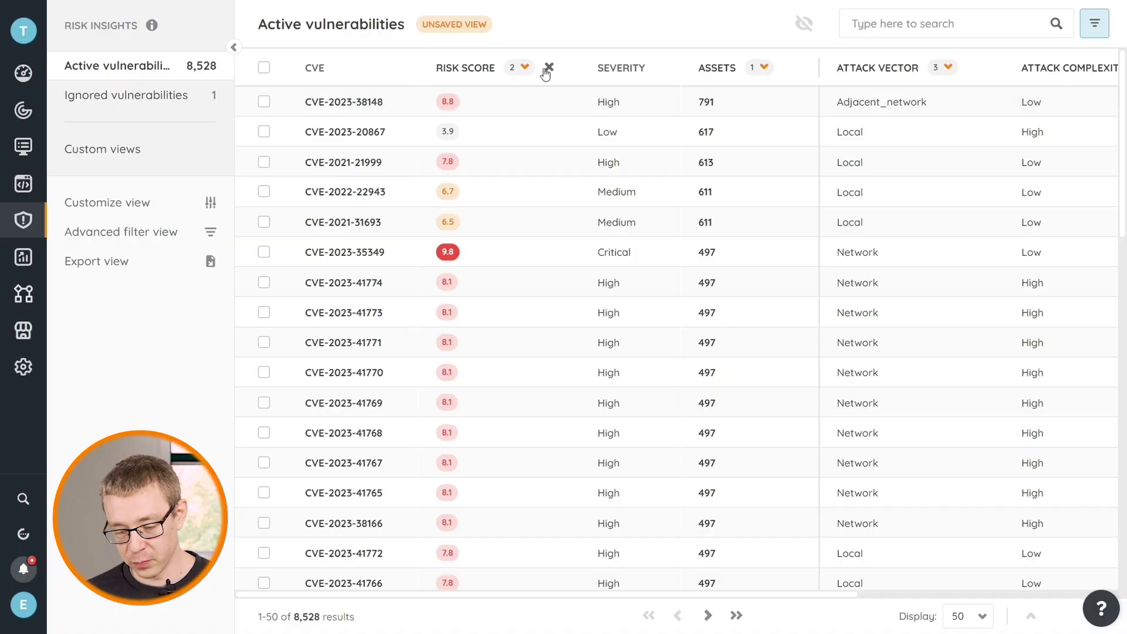
Remove the risk score, asset and attack vector sorts, leaving attack complexity ascending, Low first
{"action": "left_click", "coordinate": [549, 69]}
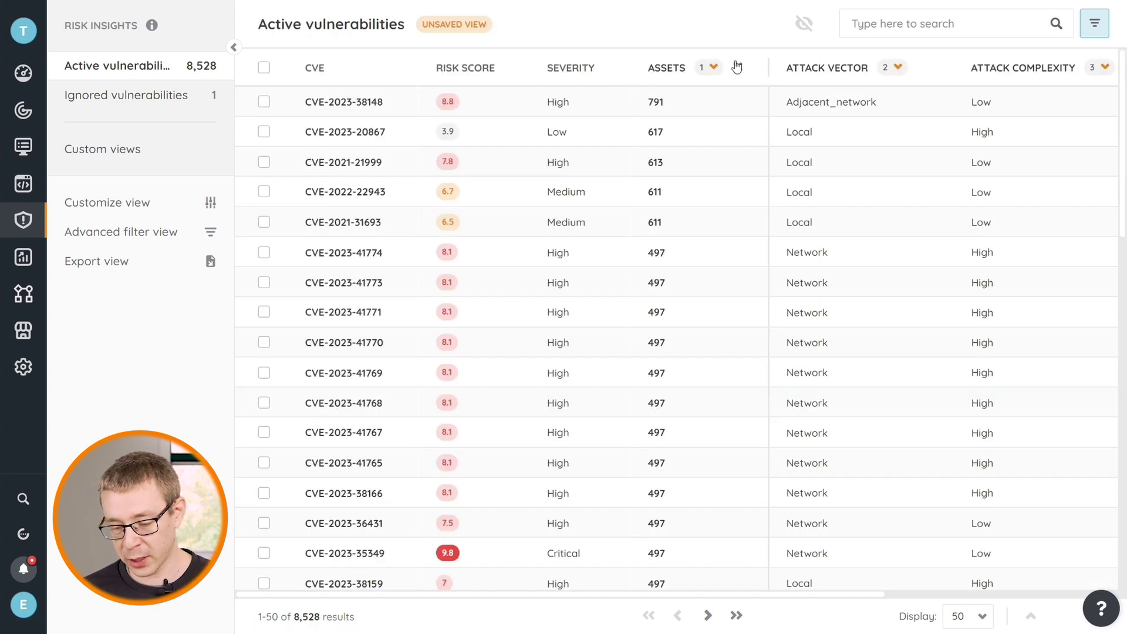
{"action": "left_click", "coordinate": [736, 68]}
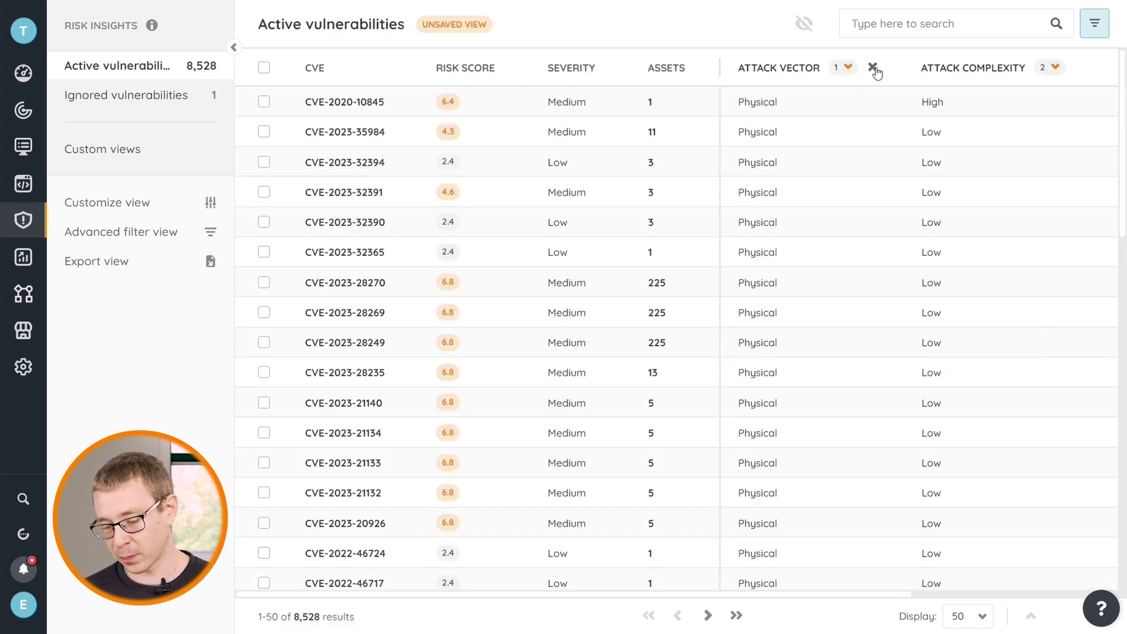
{"action": "left_click", "coordinate": [878, 69]}
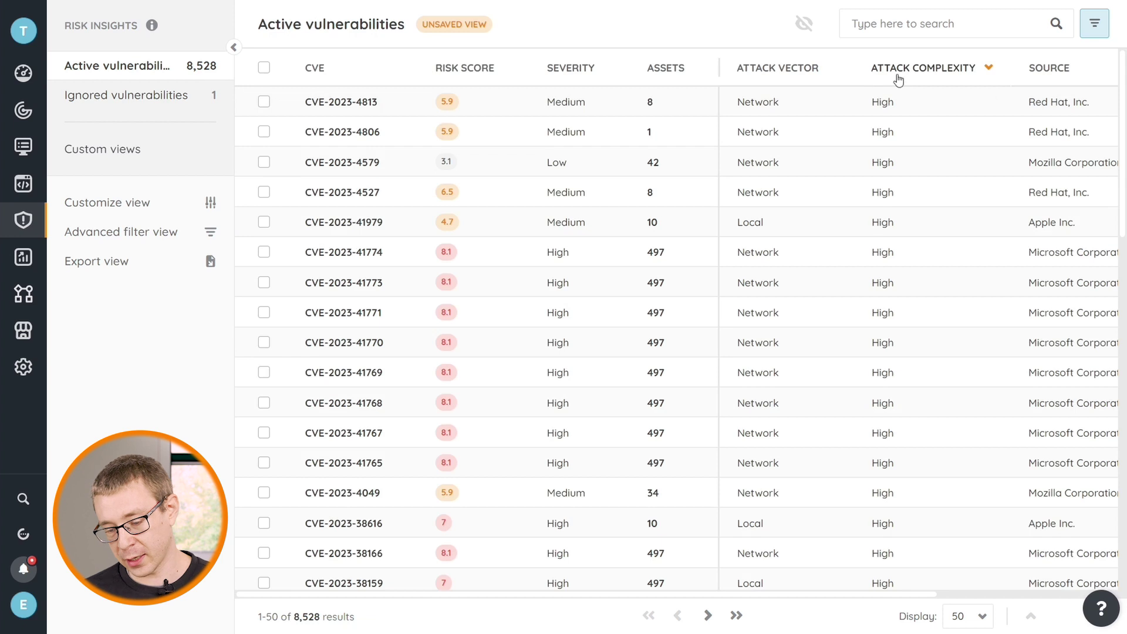
{"action": "left_click", "coordinate": [914, 76]}
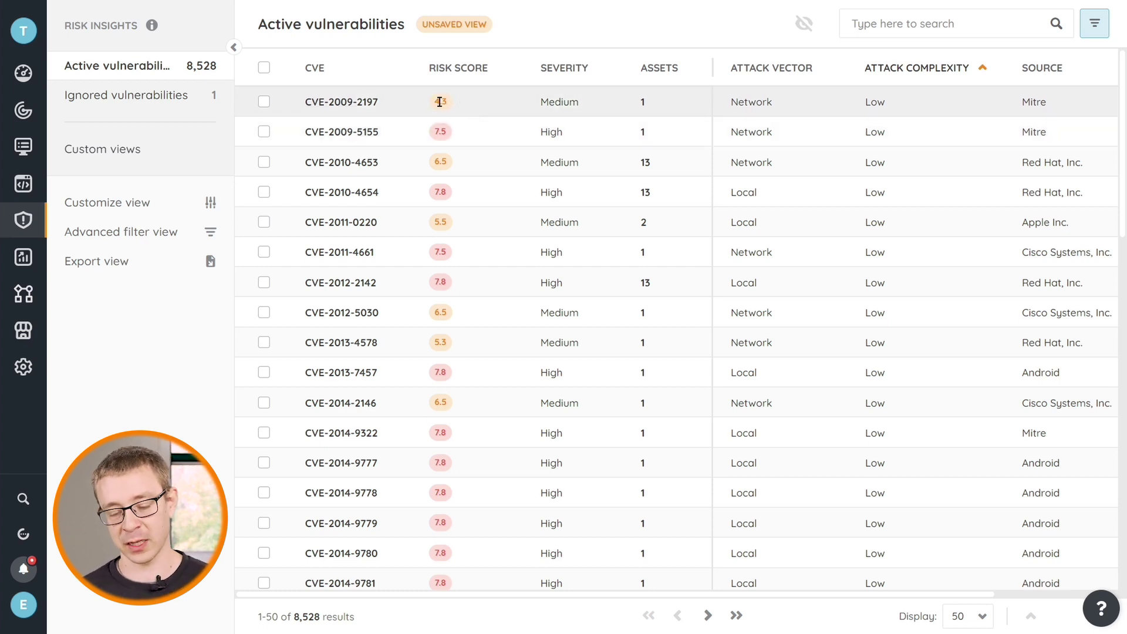
Add risk score and asset count as further sorts, both highest first
{"action": "left_click", "coordinate": [464, 81]}
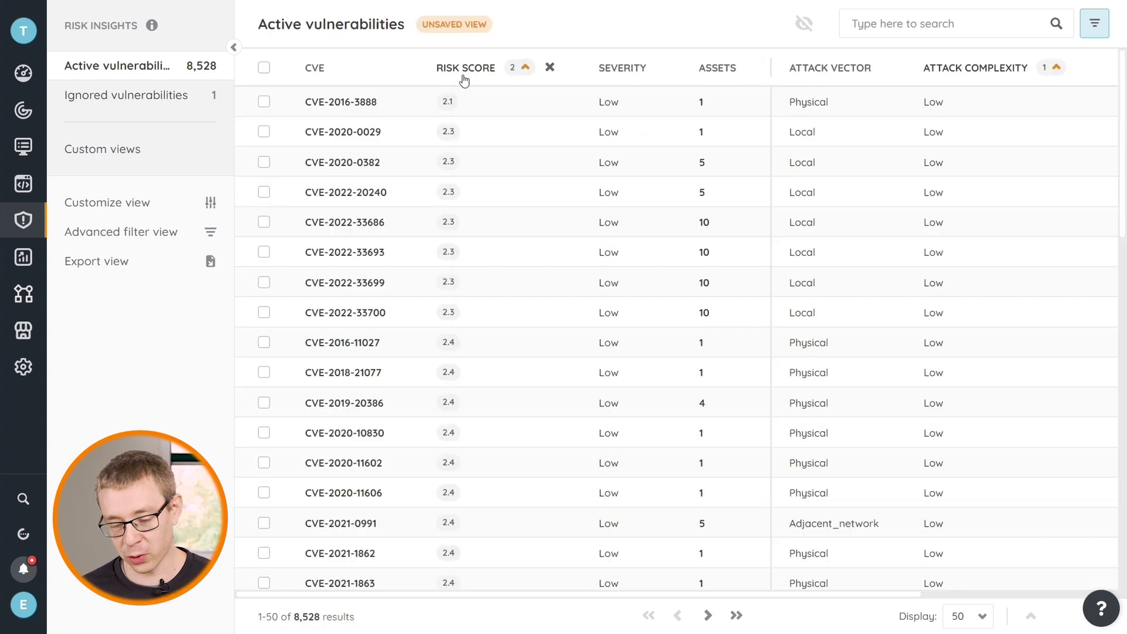
{"action": "left_click", "coordinate": [465, 77]}
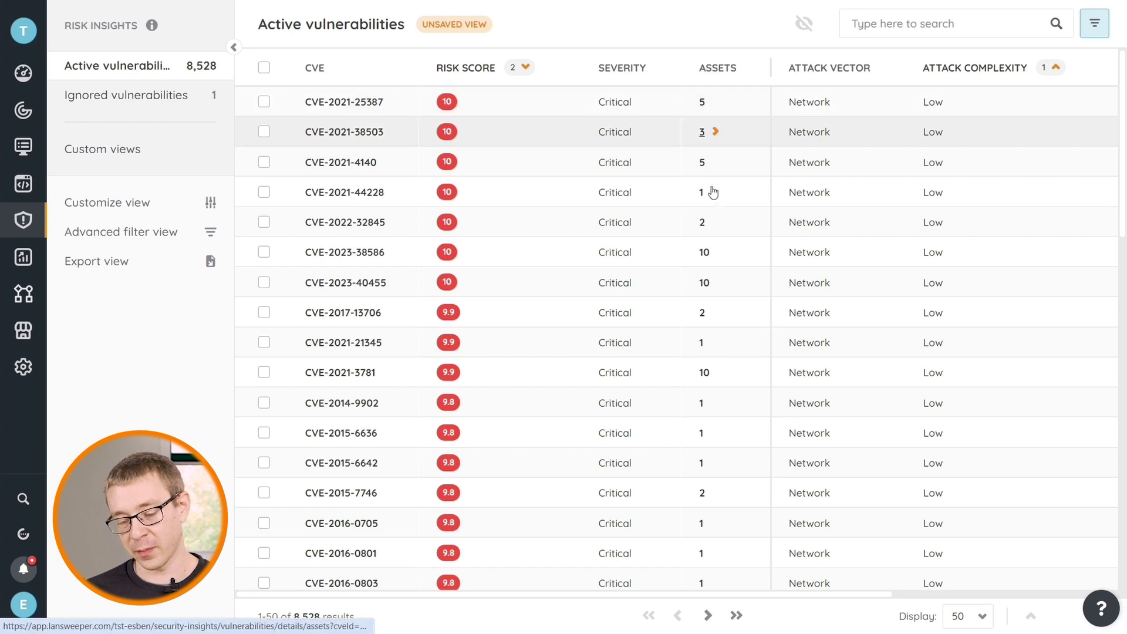
{"action": "left_click", "coordinate": [717, 69]}
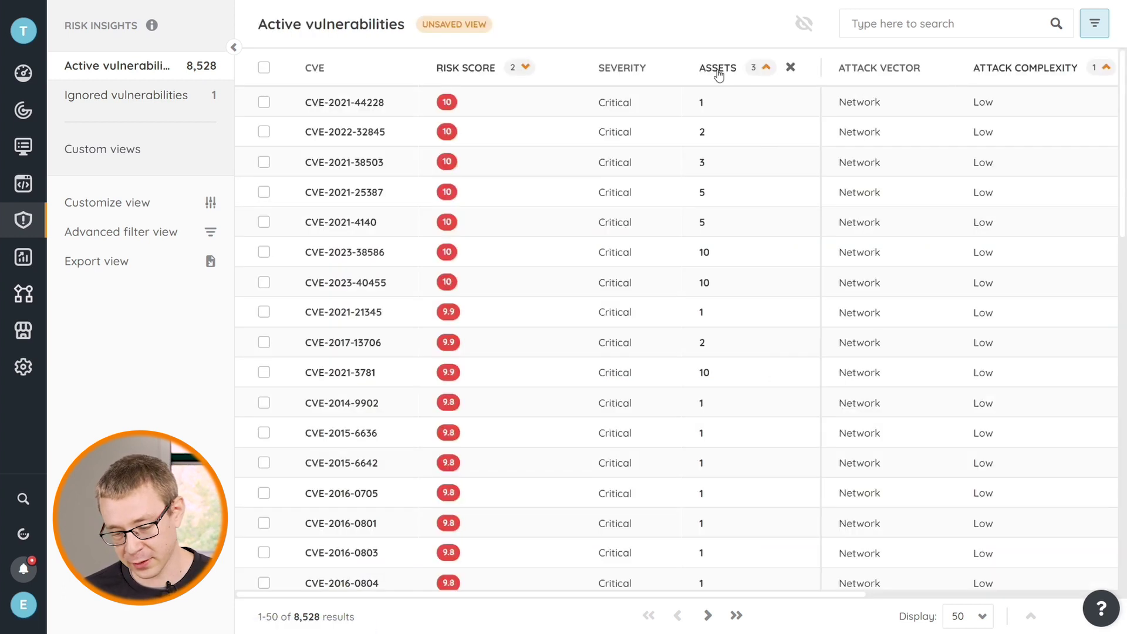
{"action": "left_click", "coordinate": [718, 69]}
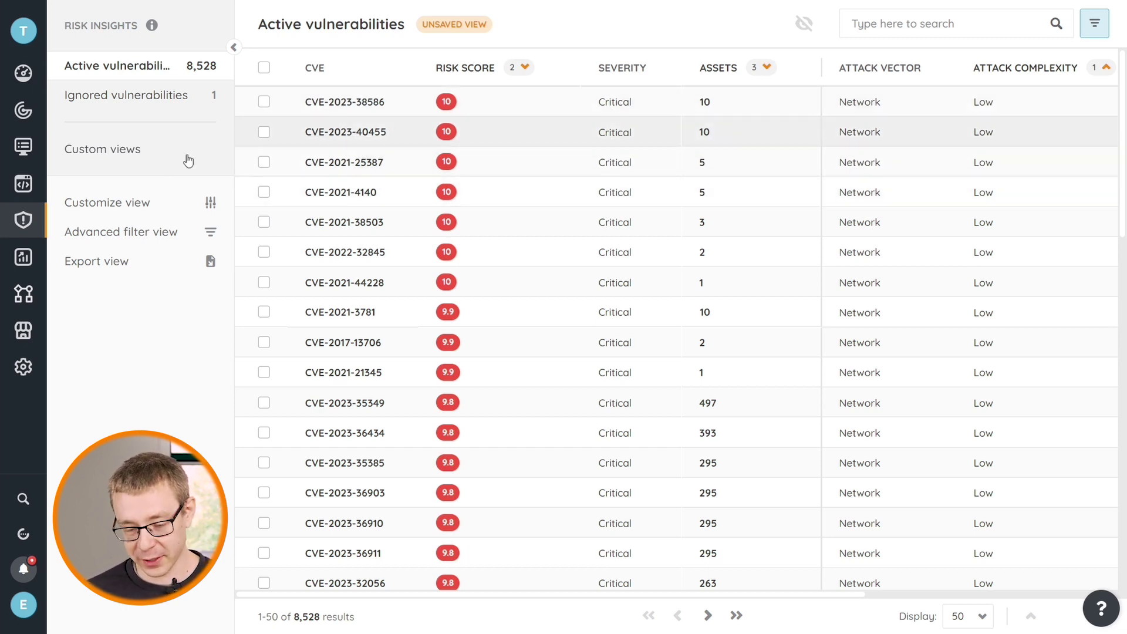
In Customize view, add the Privilege required column and apply the new layout
{"action": "left_click", "coordinate": [188, 203]}
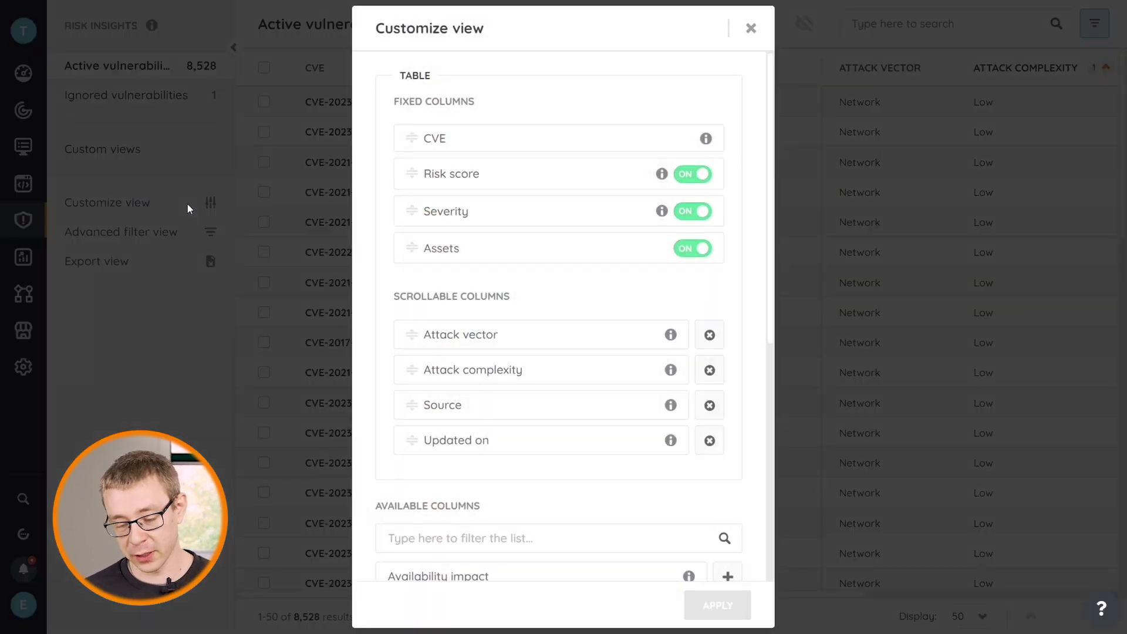
{"action": "scroll", "coordinate": [640, 491], "scroll_direction": "down", "scroll_amount": 1}
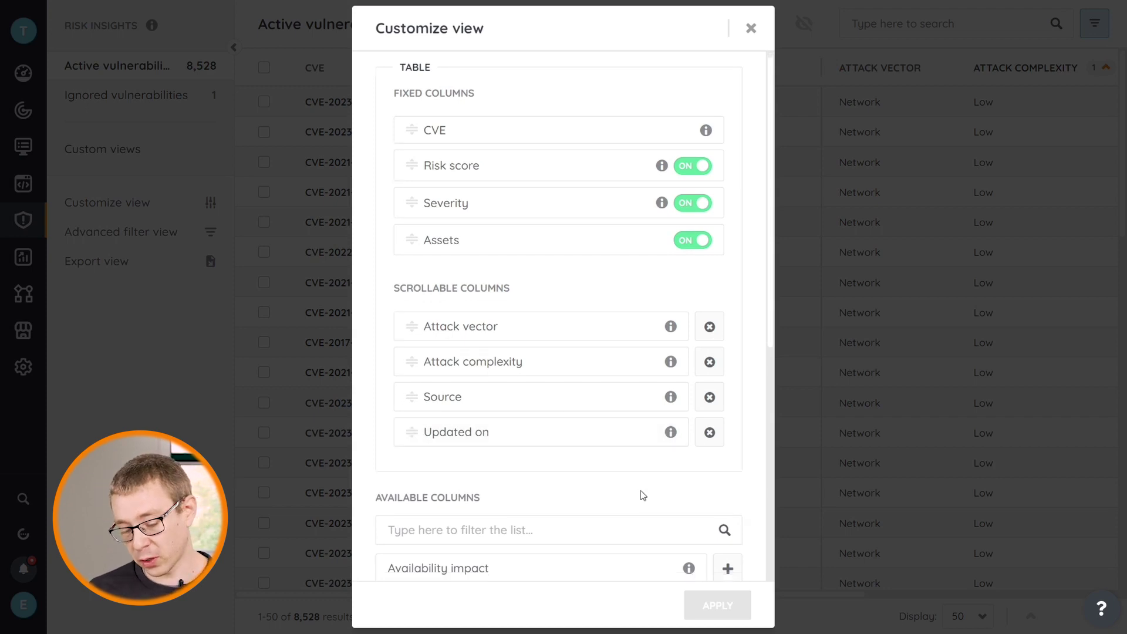
{"action": "scroll", "coordinate": [639, 491], "scroll_direction": "down", "scroll_amount": 7}
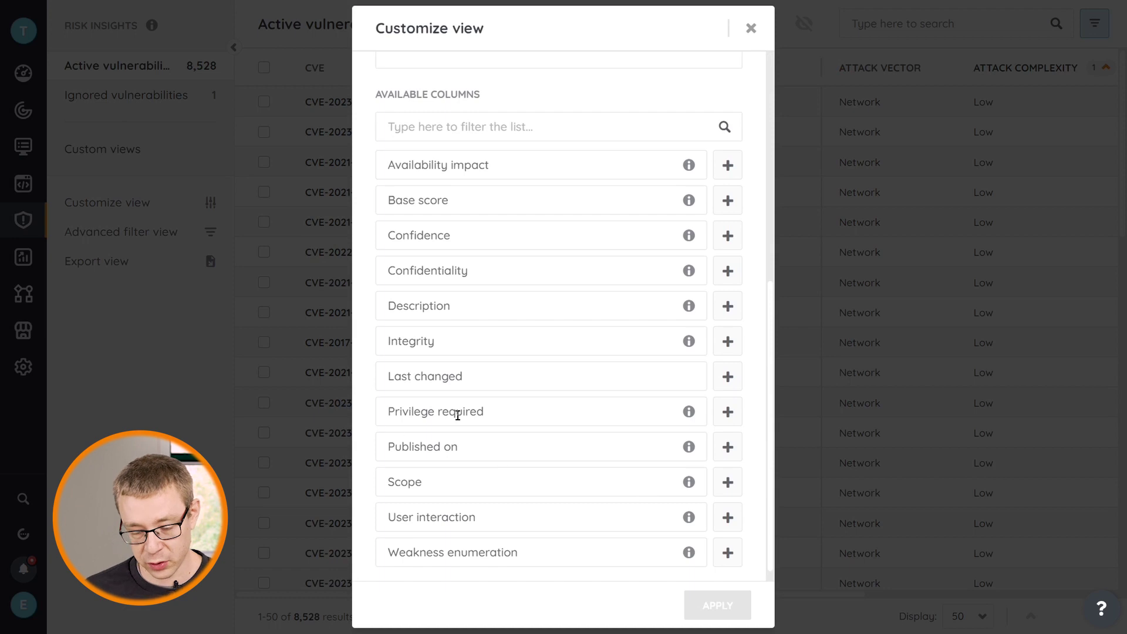
{"action": "left_click", "coordinate": [727, 413]}
{"action": "scroll", "coordinate": [545, 214], "scroll_direction": "up", "scroll_amount": 2}
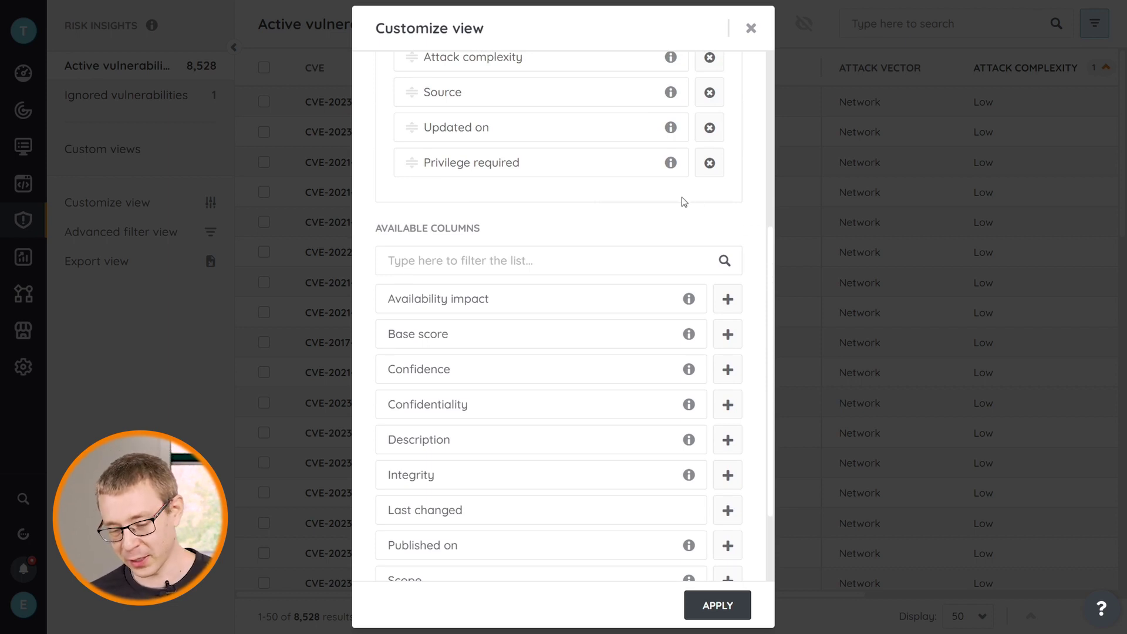
{"action": "scroll", "coordinate": [588, 222], "scroll_direction": "up", "scroll_amount": 1}
{"action": "scroll", "coordinate": [575, 417], "scroll_direction": "down", "scroll_amount": 1}
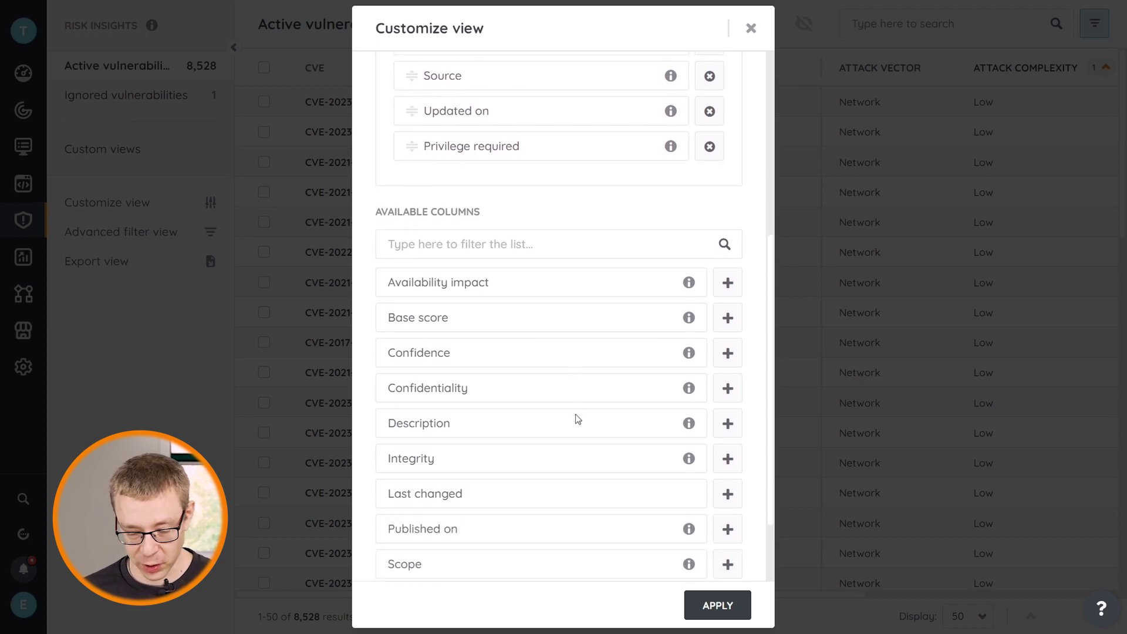
{"action": "scroll", "coordinate": [576, 414], "scroll_direction": "down", "scroll_amount": 1}
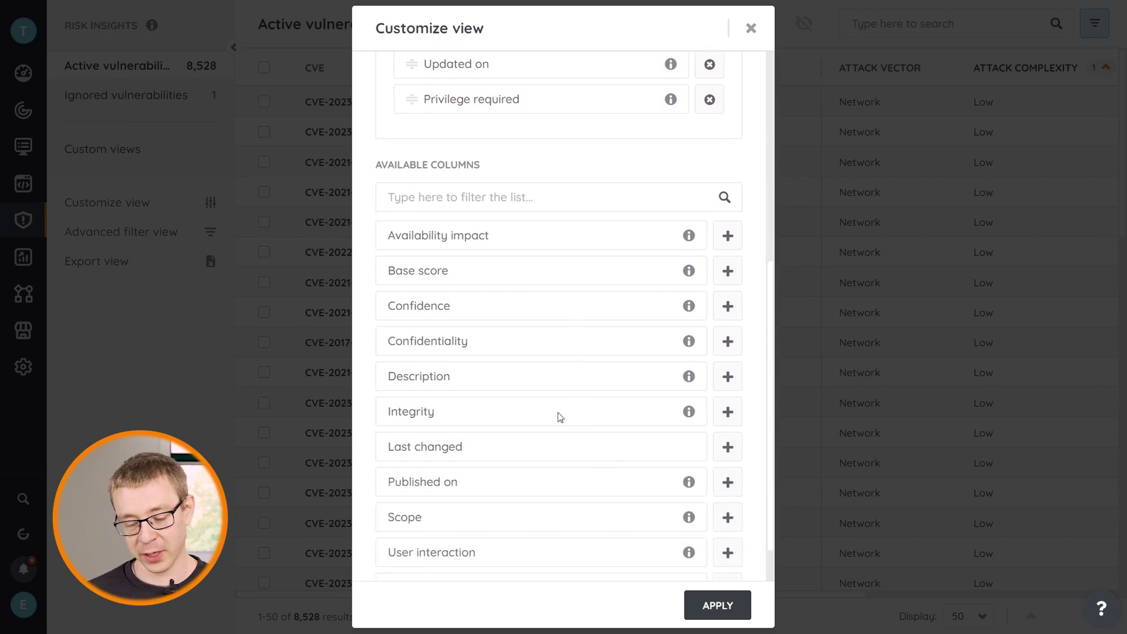
{"action": "scroll", "coordinate": [515, 481], "scroll_direction": "down", "scroll_amount": 1}
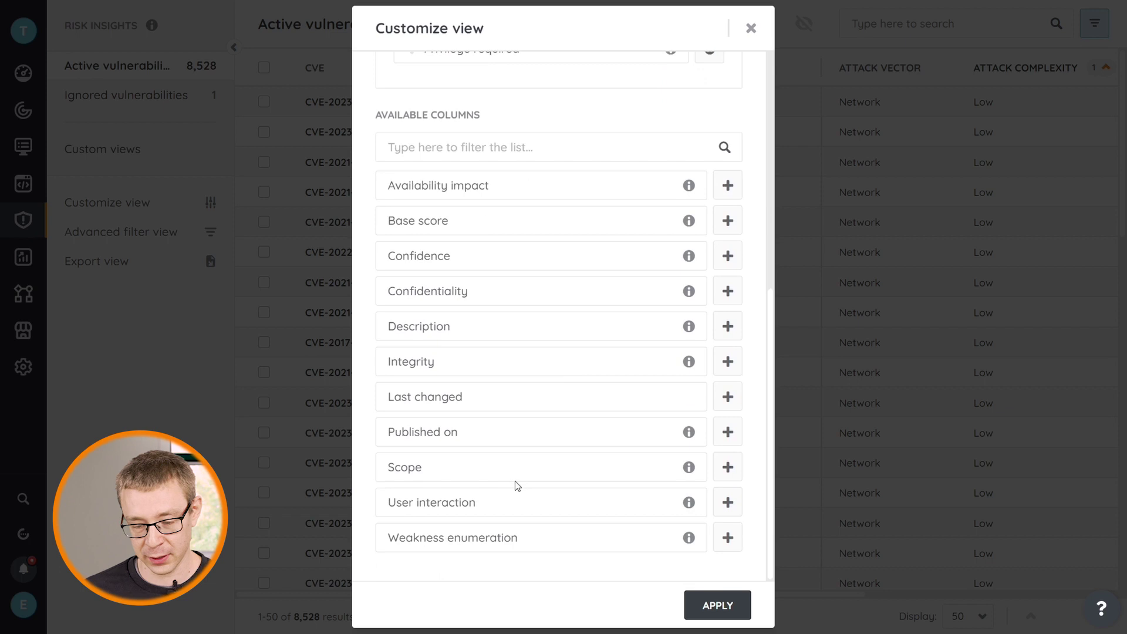
{"action": "scroll", "coordinate": [515, 481], "scroll_direction": "up", "scroll_amount": 2}
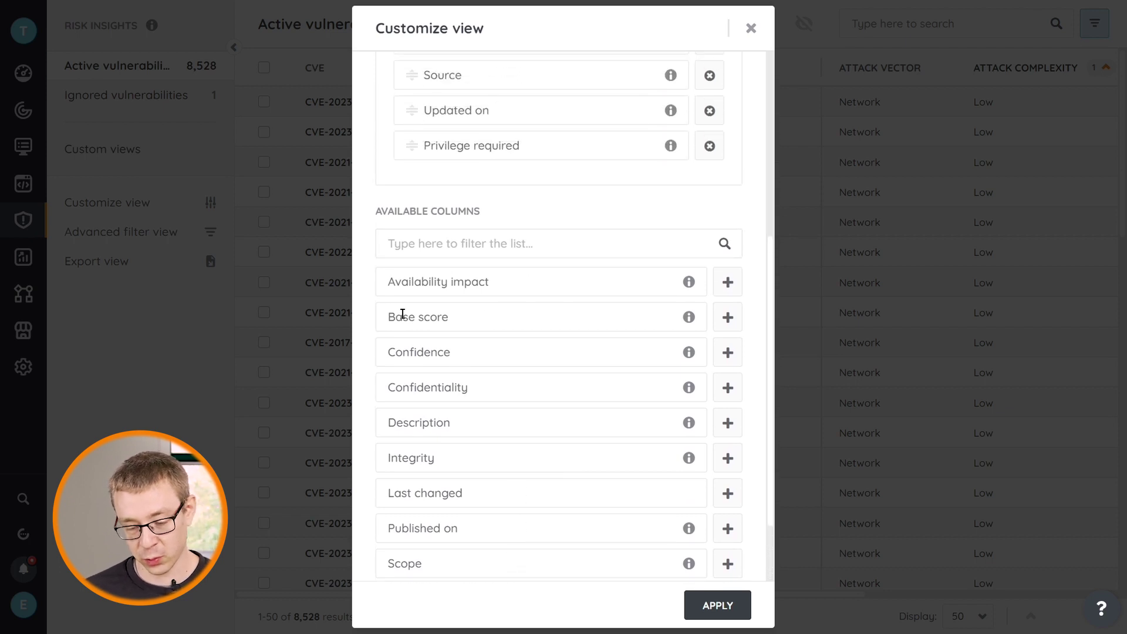
{"action": "left_click", "coordinate": [711, 604]}
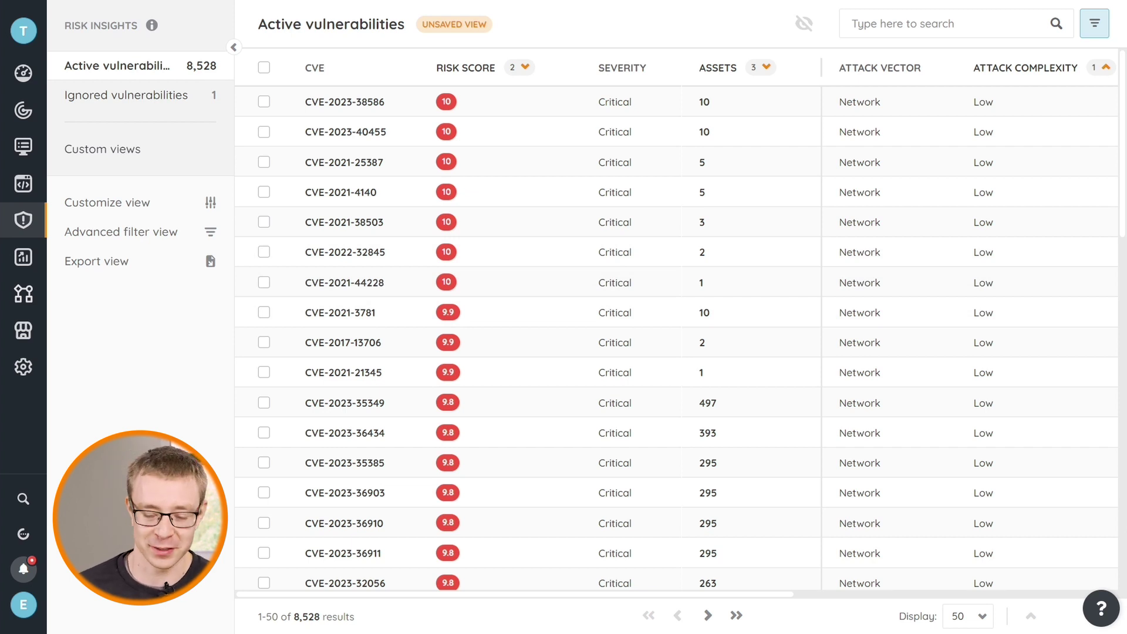
In the advanced filter, add a second condition on the Risk score field
{"action": "left_click", "coordinate": [187, 234]}
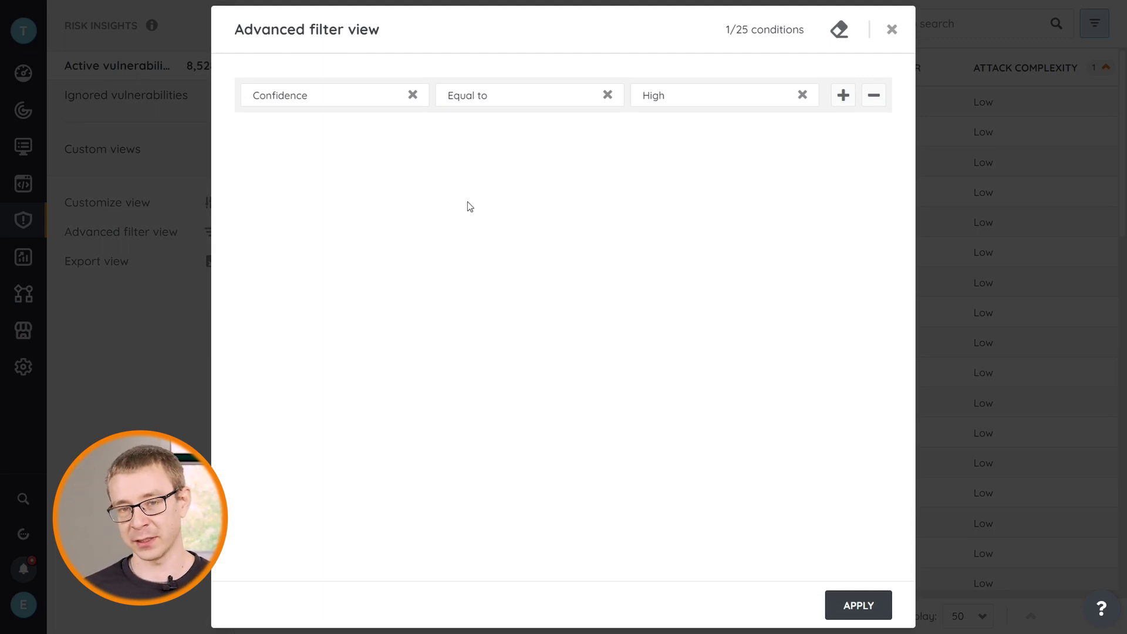
{"action": "left_click", "coordinate": [843, 97]}
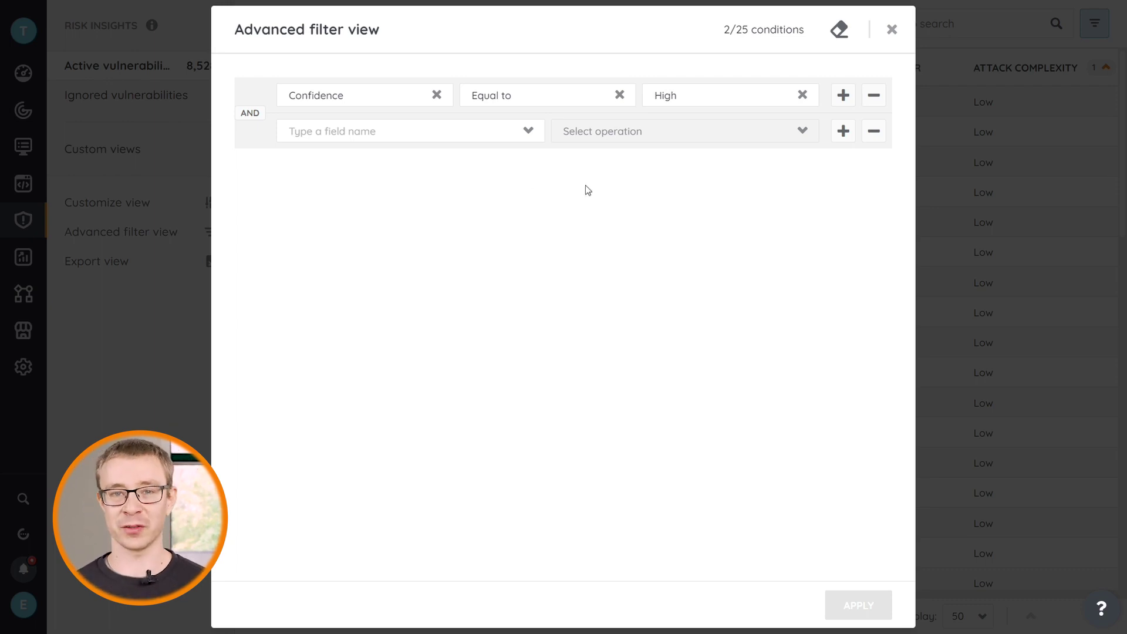
{"action": "left_click", "coordinate": [528, 134]}
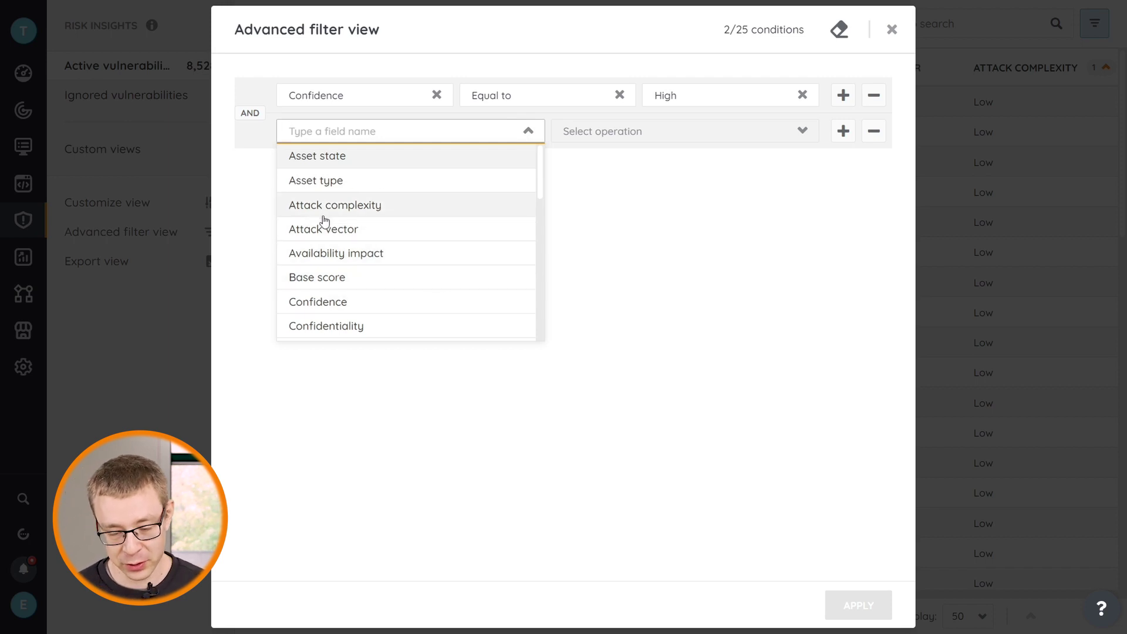
{"action": "left_click", "coordinate": [384, 278]}
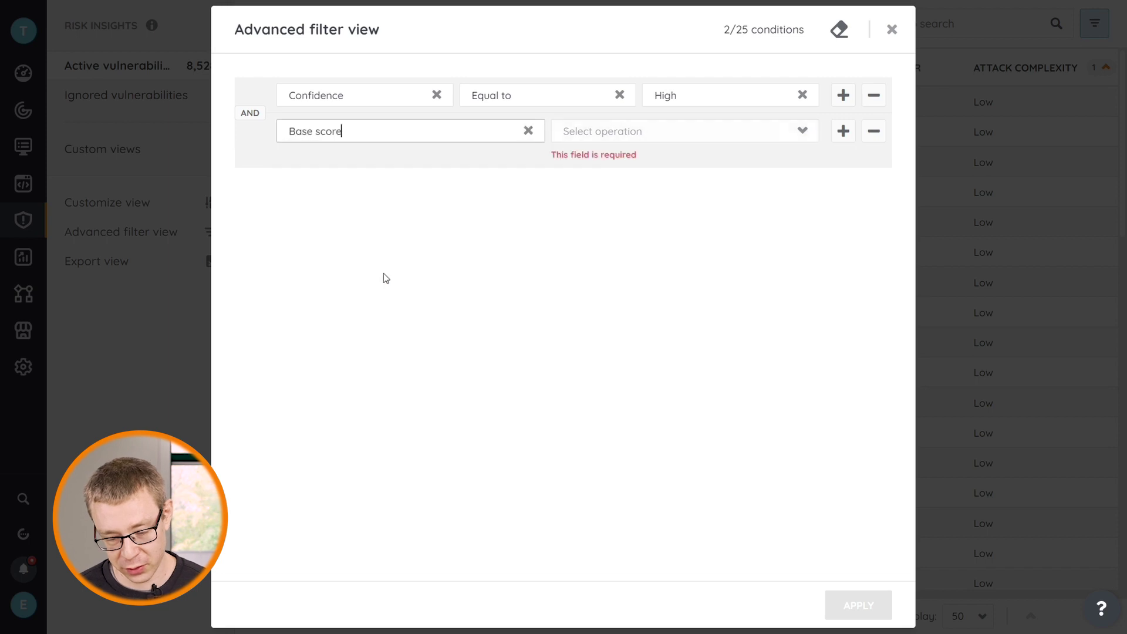
{"action": "left_click", "coordinate": [528, 131]}
{"action": "scroll", "coordinate": [405, 281], "scroll_direction": "down", "scroll_amount": 2}
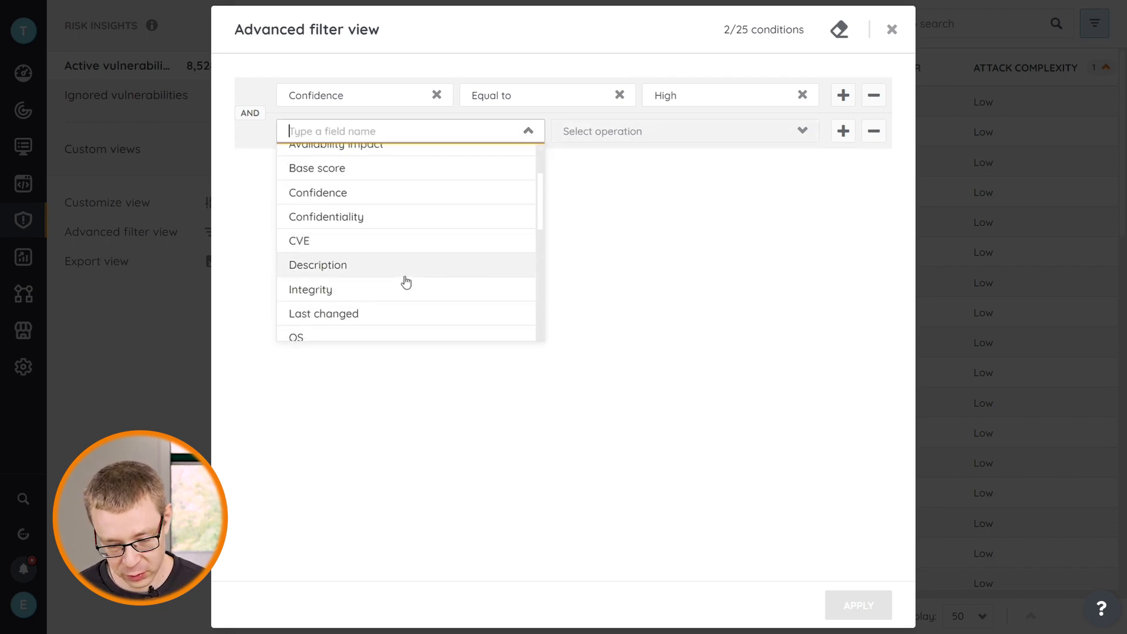
{"action": "scroll", "coordinate": [404, 281], "scroll_direction": "down", "scroll_amount": 3}
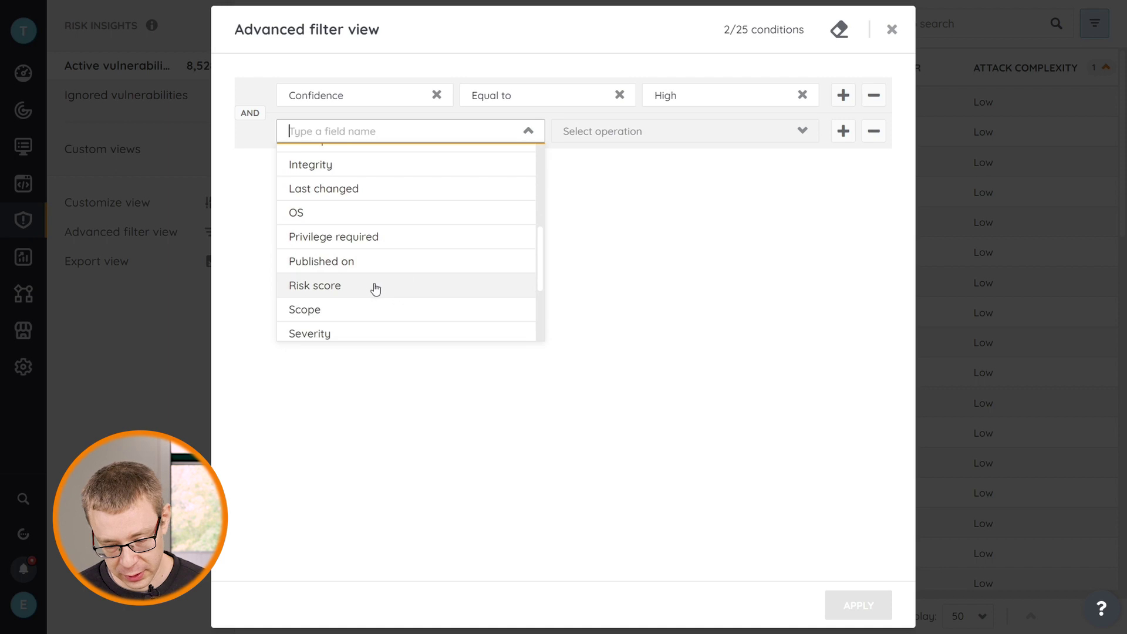
{"action": "left_click", "coordinate": [375, 286]}
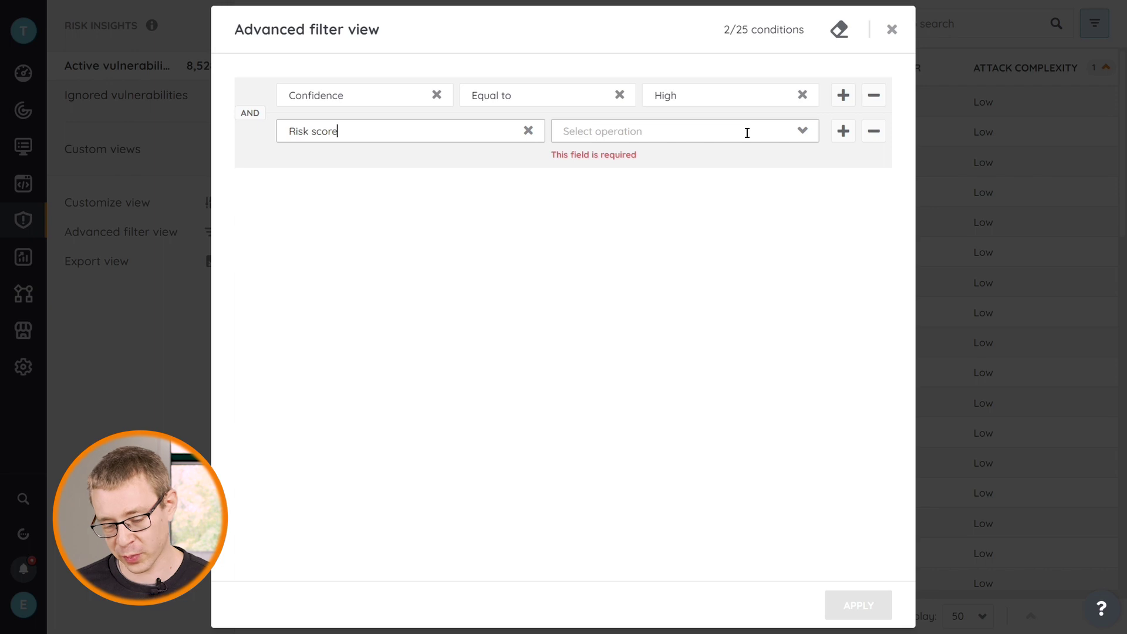
Set the condition to greater than or equal to 9 and apply it, leaving 546 results
{"action": "left_click", "coordinate": [804, 134]}
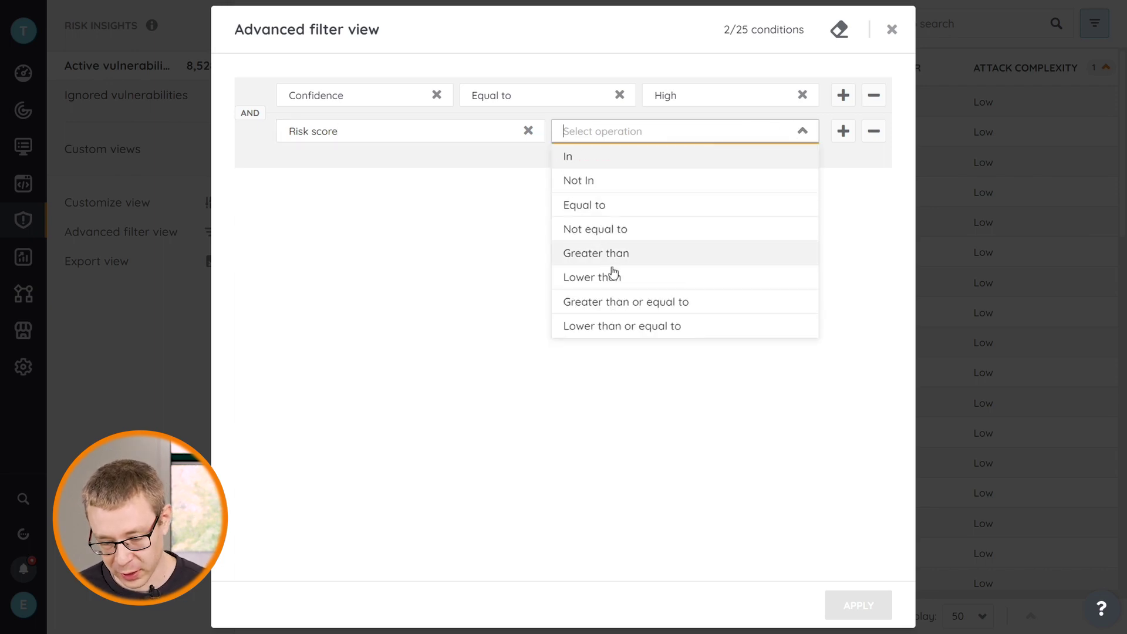
{"action": "left_click", "coordinate": [628, 302]}
{"action": "left_click", "coordinate": [680, 130]}
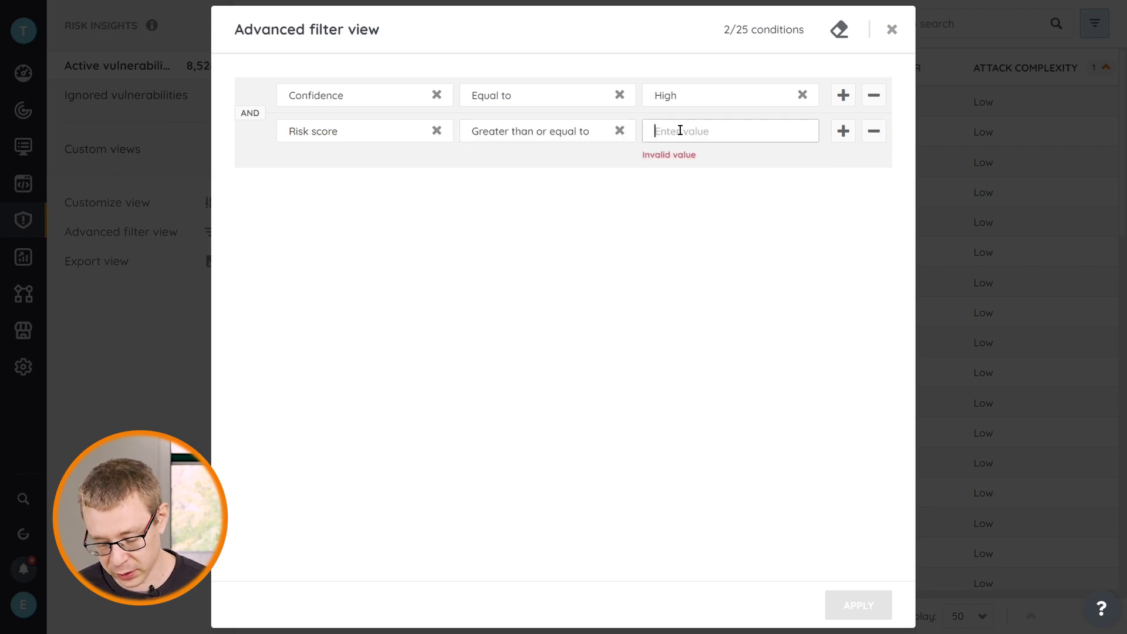
{"action": "type", "text": "9"}
{"action": "left_click", "coordinate": [668, 209]}
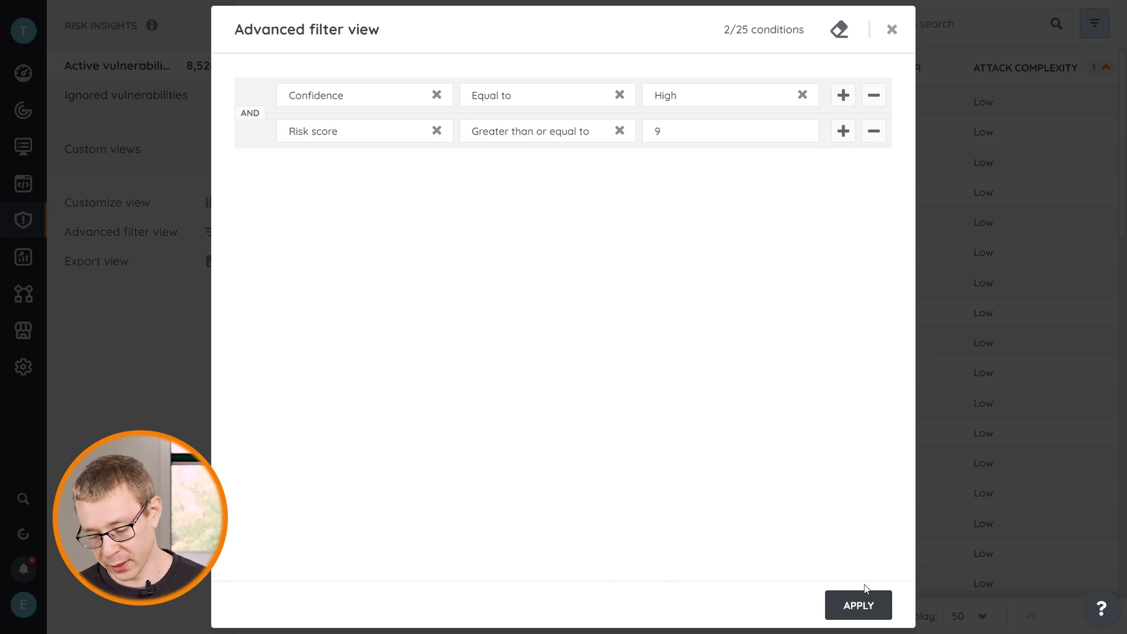
{"action": "left_click", "coordinate": [865, 610]}
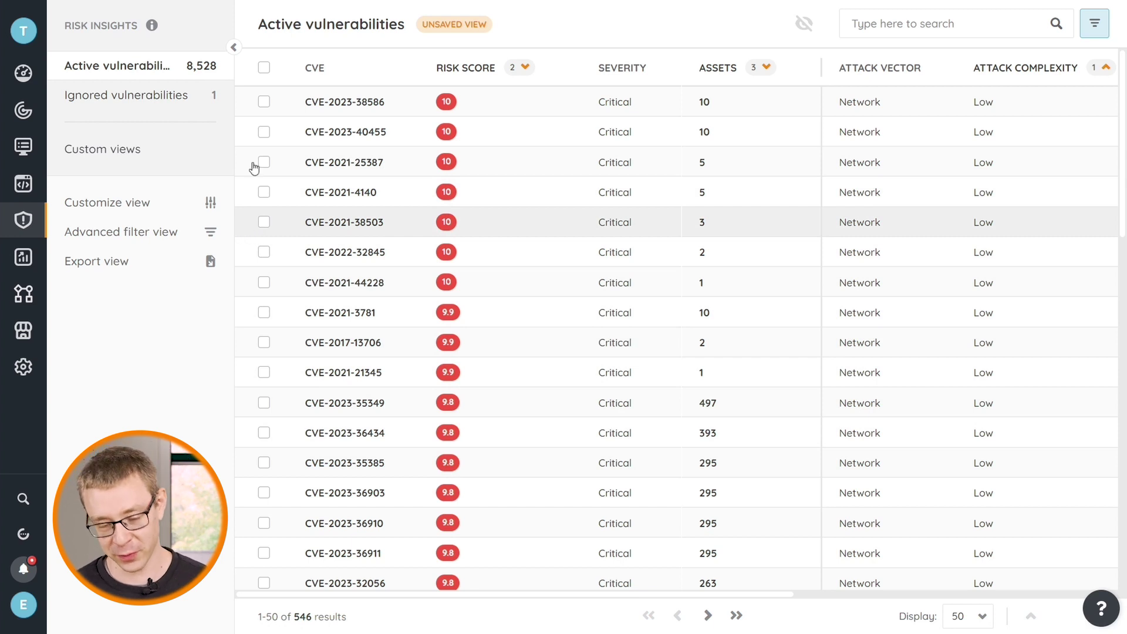
Reveal the UNSAVED VIEW options: save the view and its configurations, or restore the default
{"action": "mouse_move", "coordinate": [445, 23]}
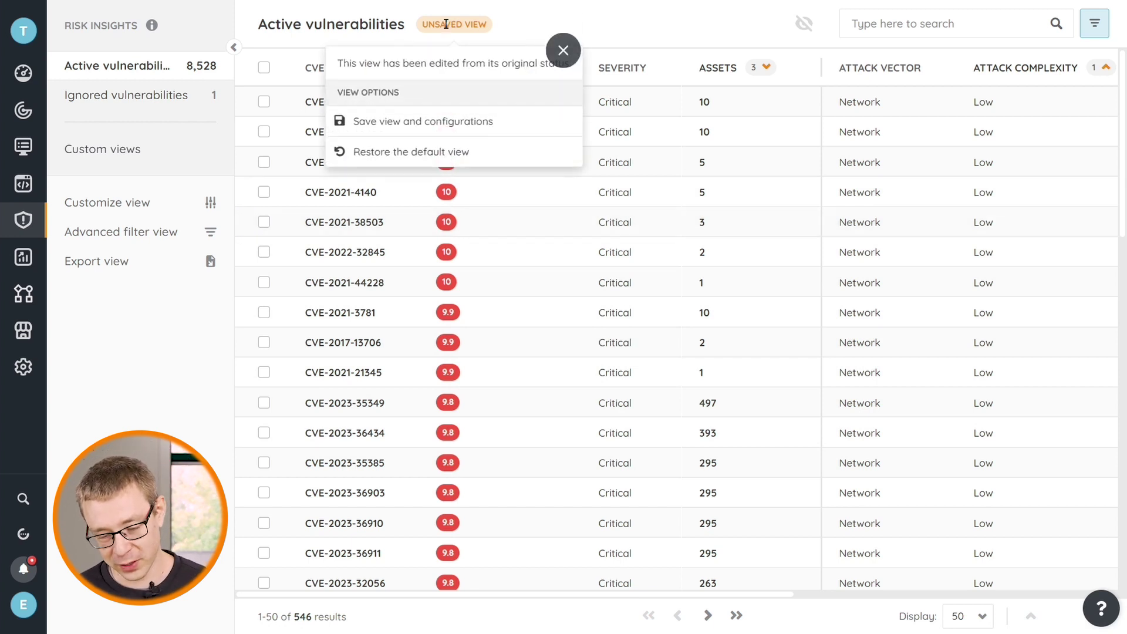
Save the edited view and its configurations as custom view 'Risk score test'
{"action": "left_click", "coordinate": [427, 121]}
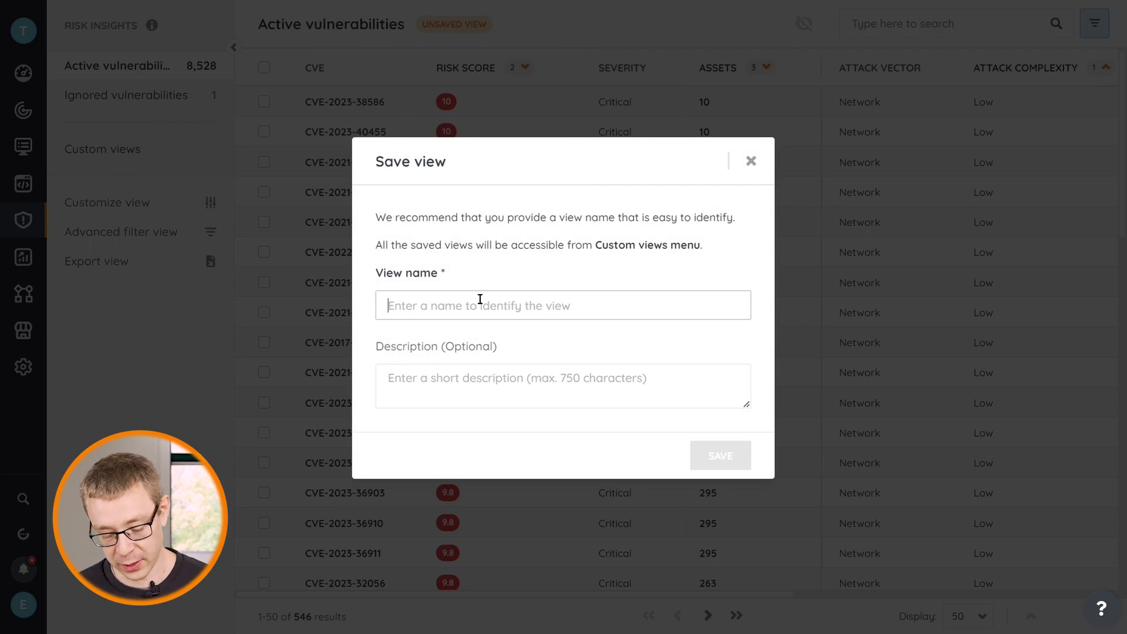
{"action": "type", "text": "Risk score test"}
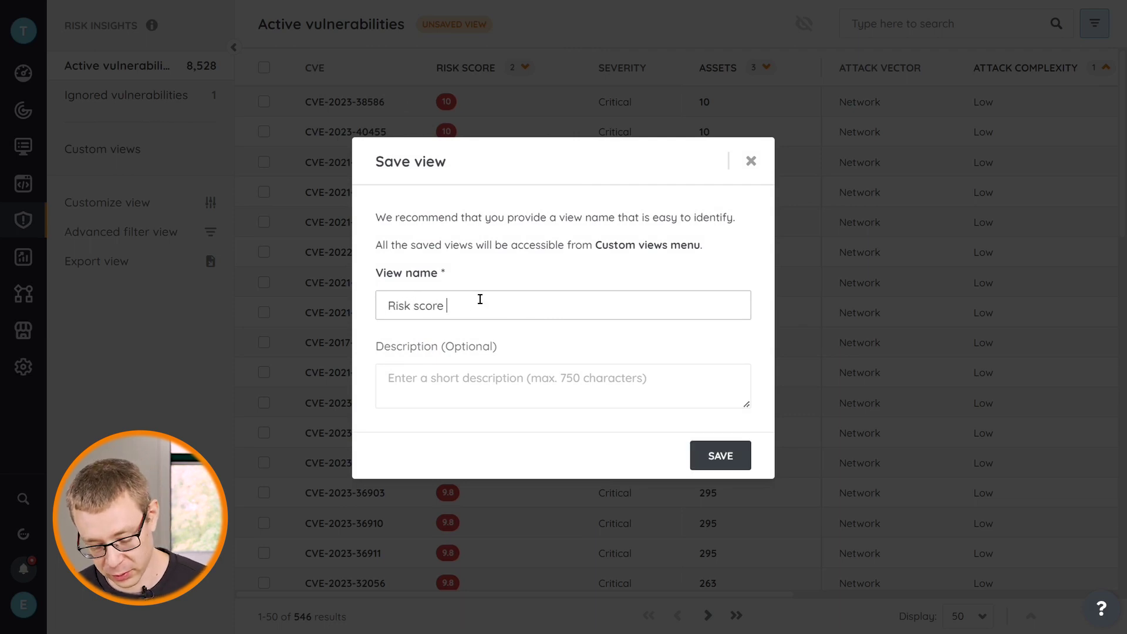
{"action": "left_click", "coordinate": [716, 458]}
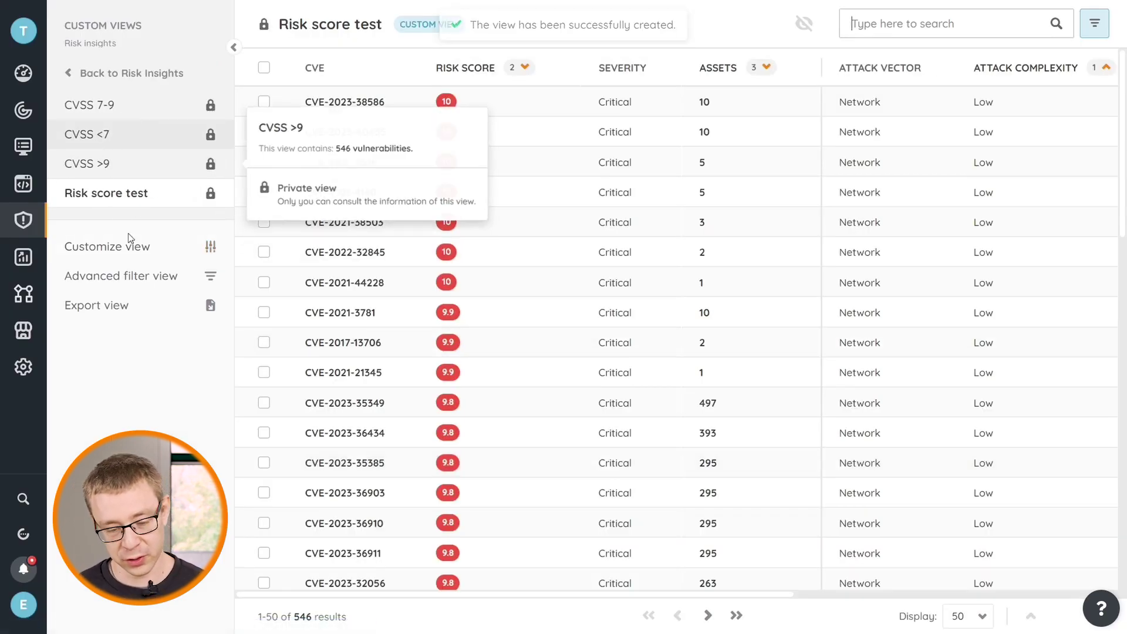
Open the Share view settings for Risk score test, set to all accounts
{"action": "mouse_move", "coordinate": [119, 200]}
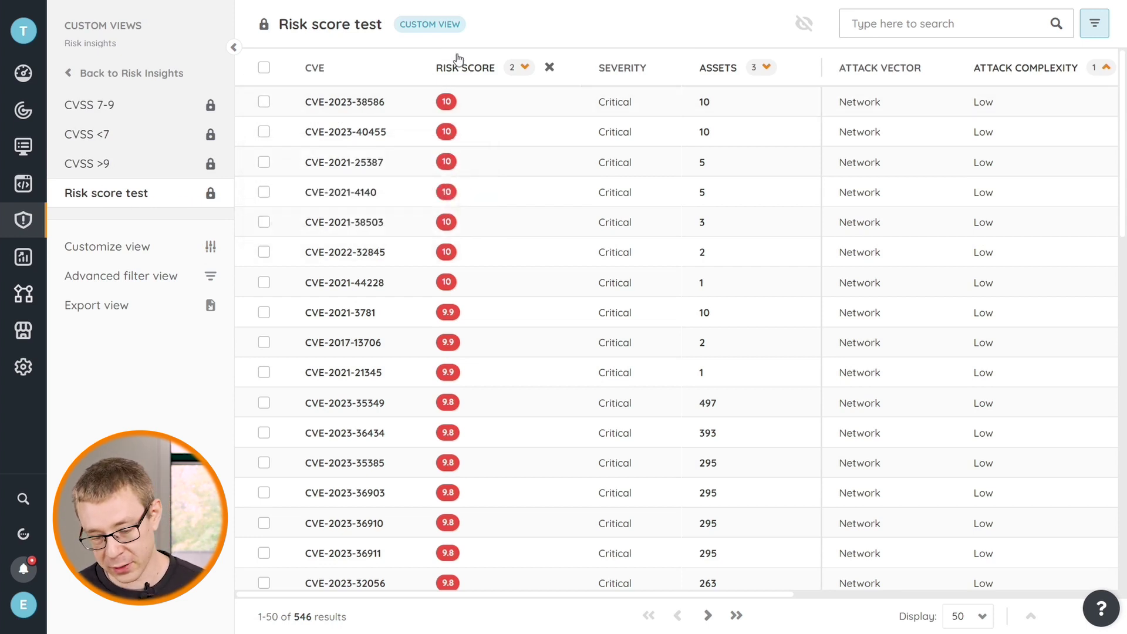
{"action": "left_click", "coordinate": [439, 24]}
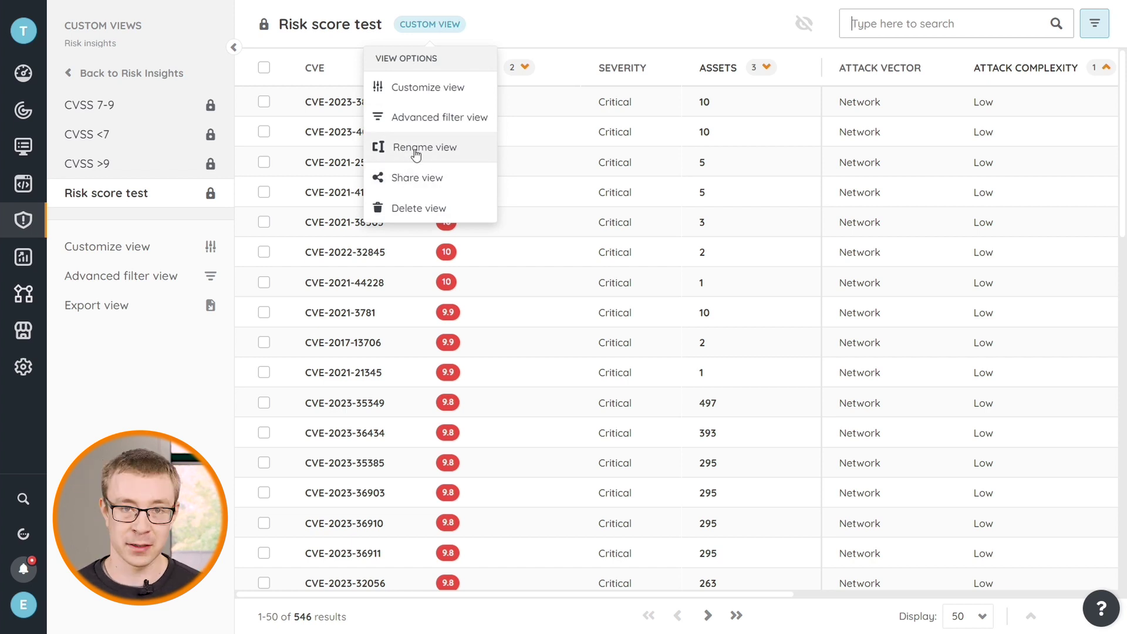
{"action": "left_click", "coordinate": [420, 184]}
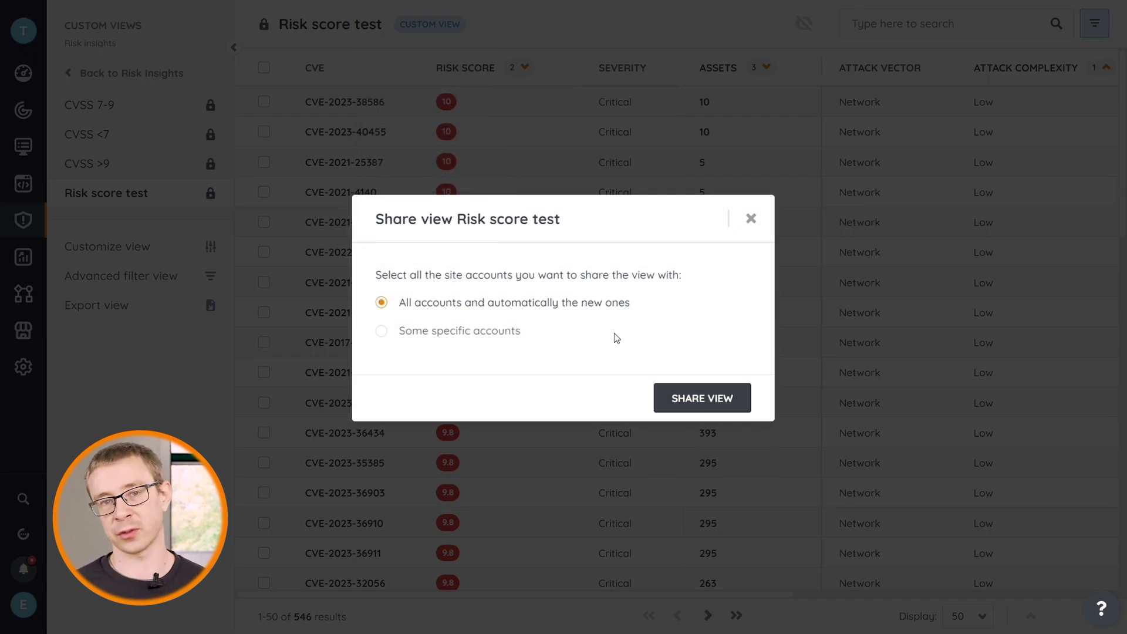
Close the Share view dialog so Risk score test stays private with 546 results
{"action": "left_click", "coordinate": [760, 222]}
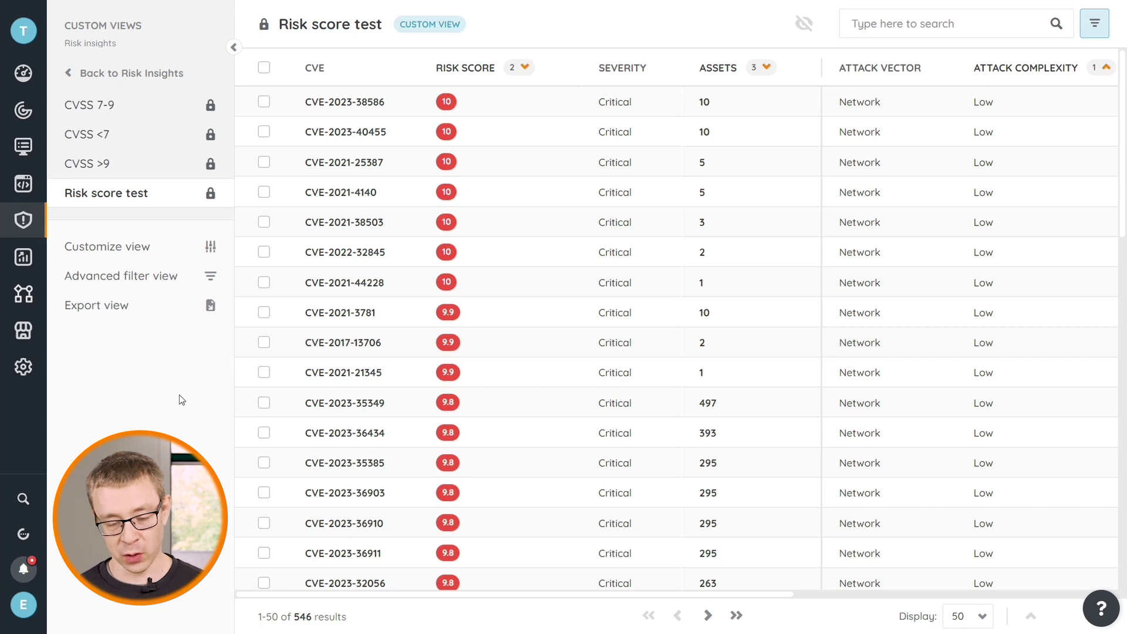
Browse the CVSS >9, CVSS <7 and CVSS 7-9 views, ending on all 8,528 active vulnerabilities
{"action": "left_click", "coordinate": [106, 171]}
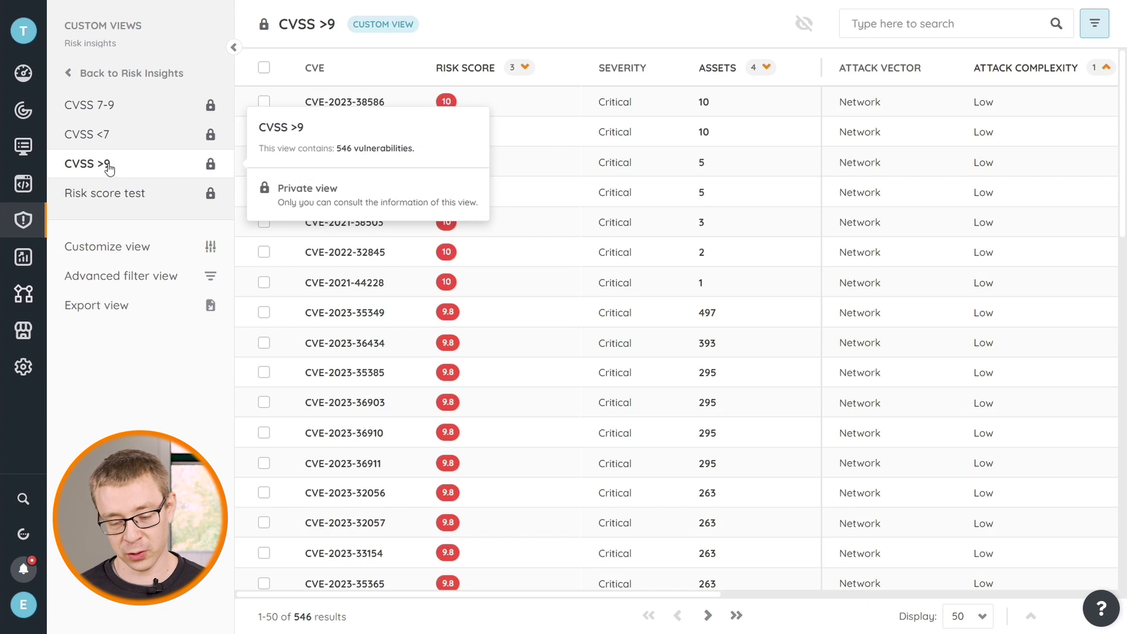
{"action": "left_click", "coordinate": [117, 133]}
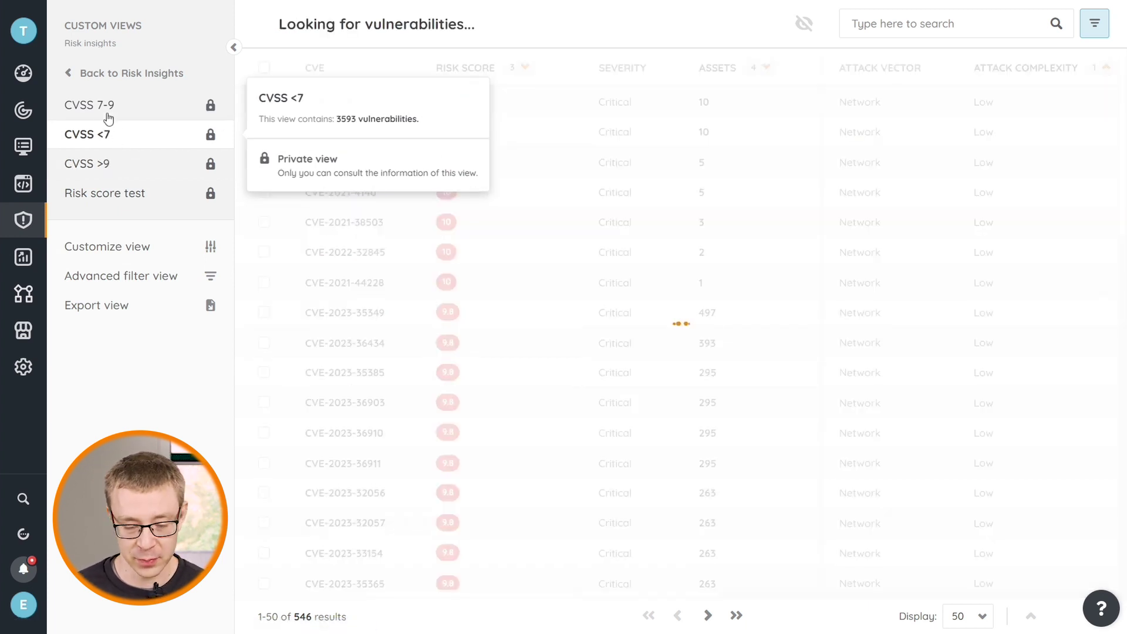
{"action": "left_click", "coordinate": [106, 112]}
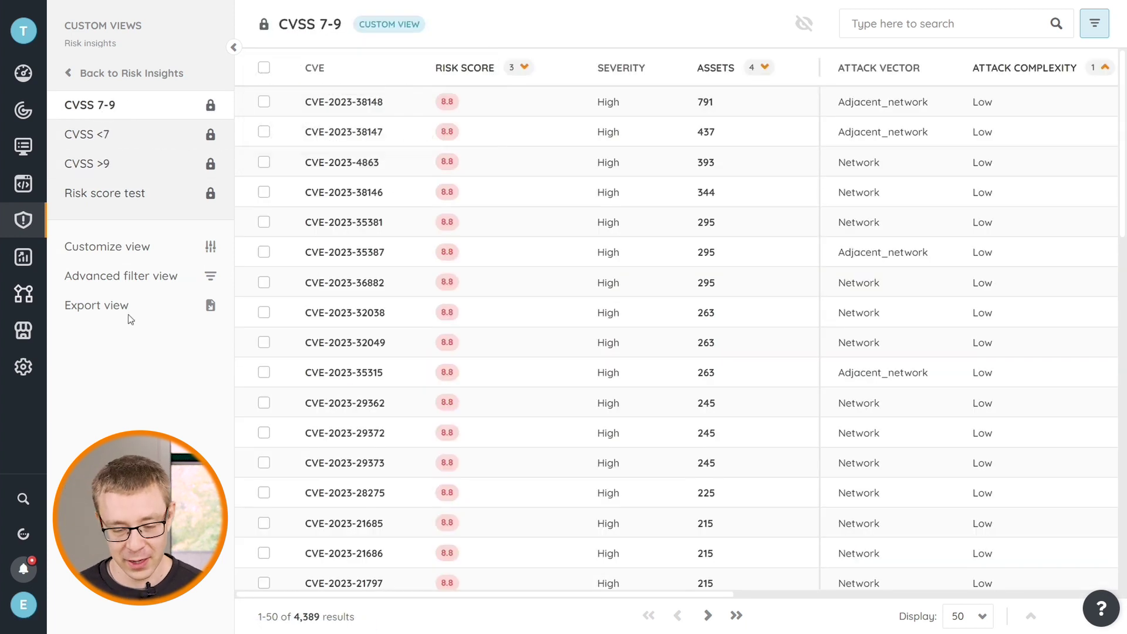
{"action": "left_click", "coordinate": [103, 135]}
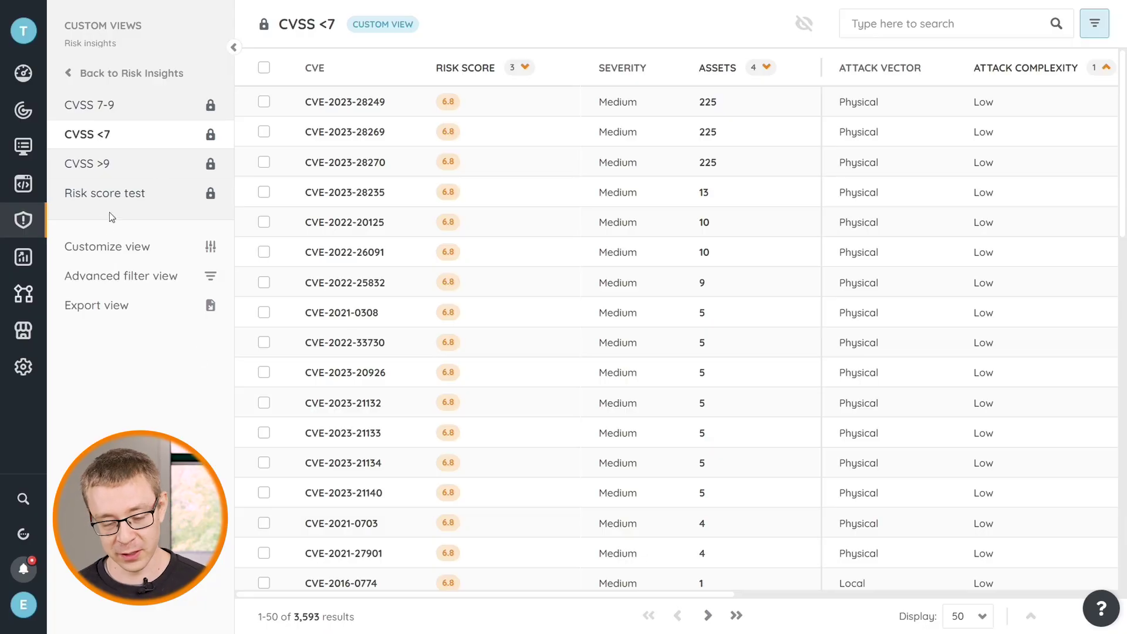
{"action": "mouse_move", "coordinate": [111, 140]}
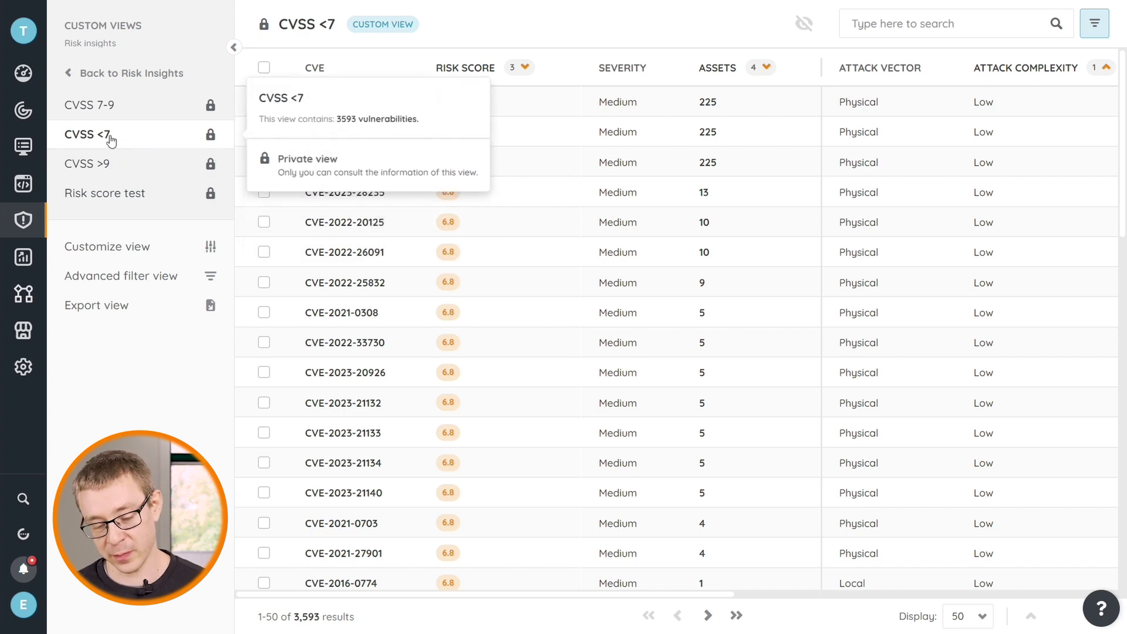
{"action": "mouse_move", "coordinate": [138, 163]}
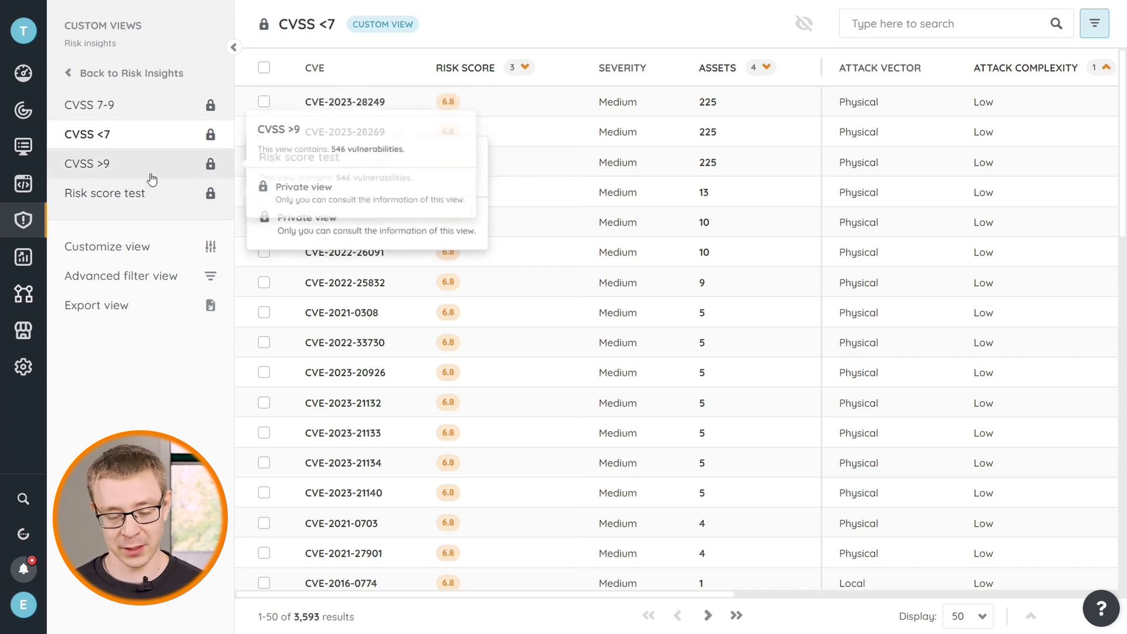
{"action": "mouse_move", "coordinate": [159, 201]}
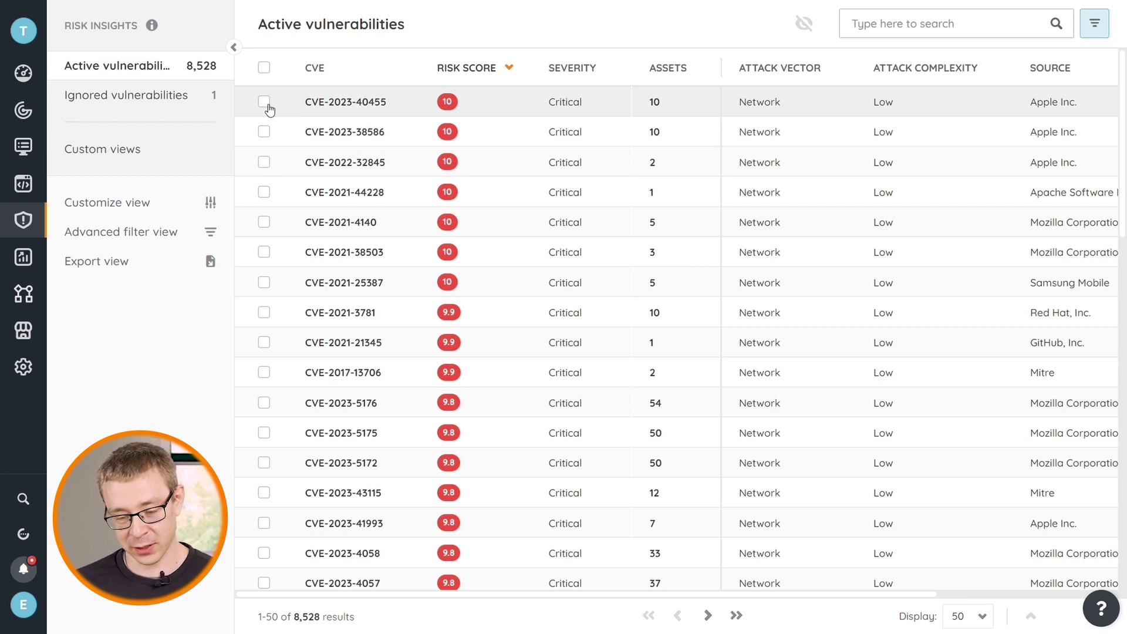
Ignore the top three CVEs as Risk accepted, leaving 8,525 active and 4 ignored
{"action": "left_click", "coordinate": [266, 105]}
{"action": "left_click", "coordinate": [265, 131]}
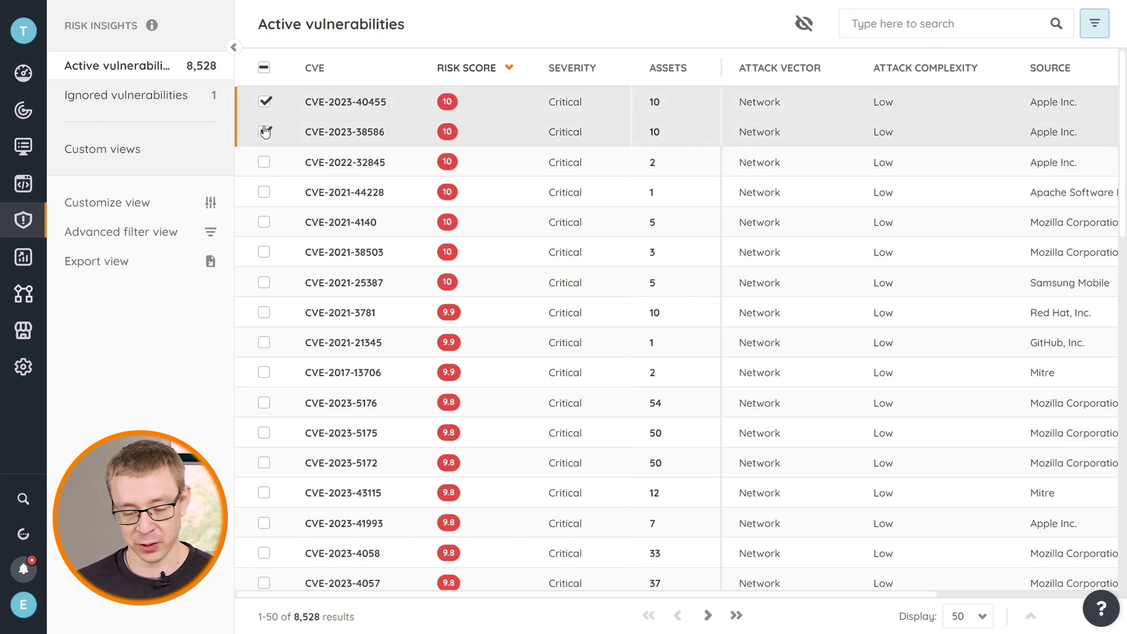
{"action": "left_click", "coordinate": [264, 162]}
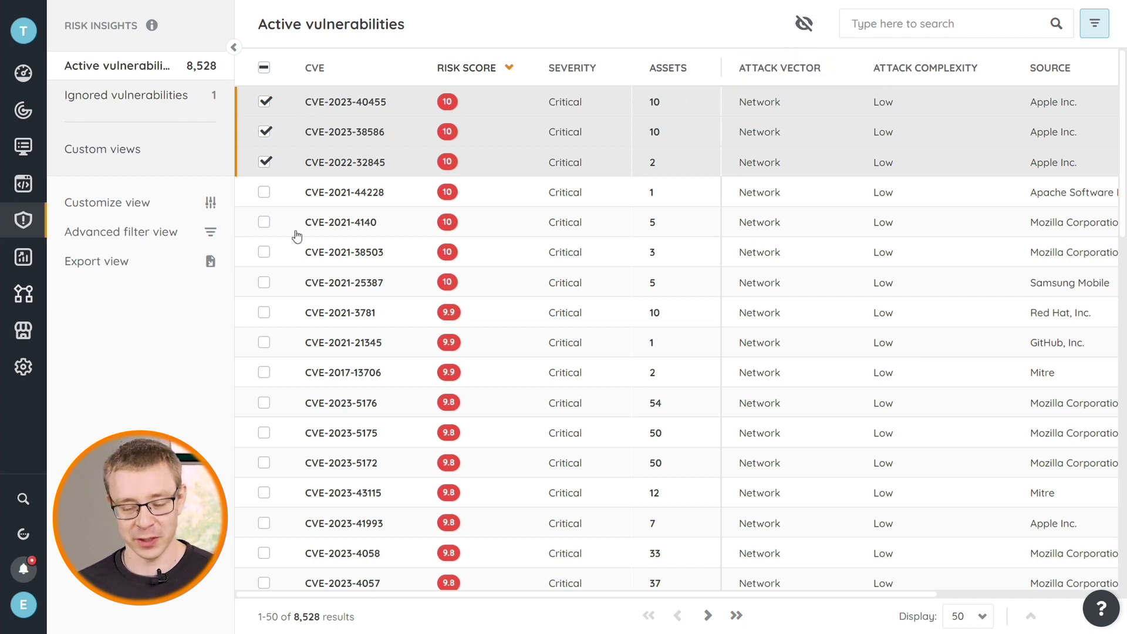
{"action": "left_click", "coordinate": [804, 24]}
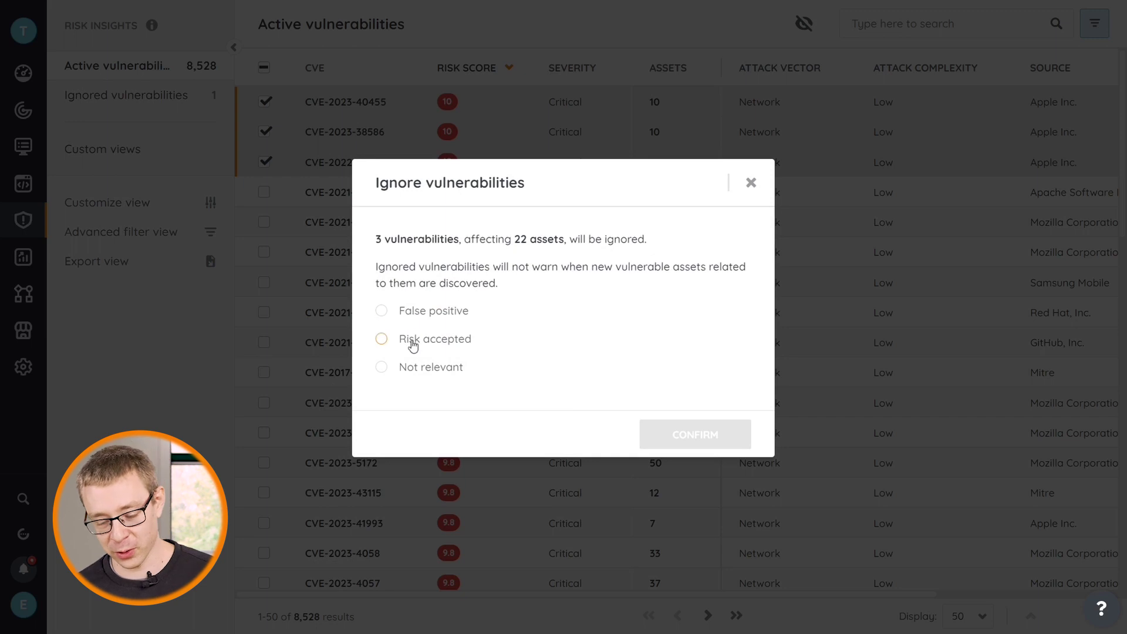
{"action": "left_click", "coordinate": [409, 346]}
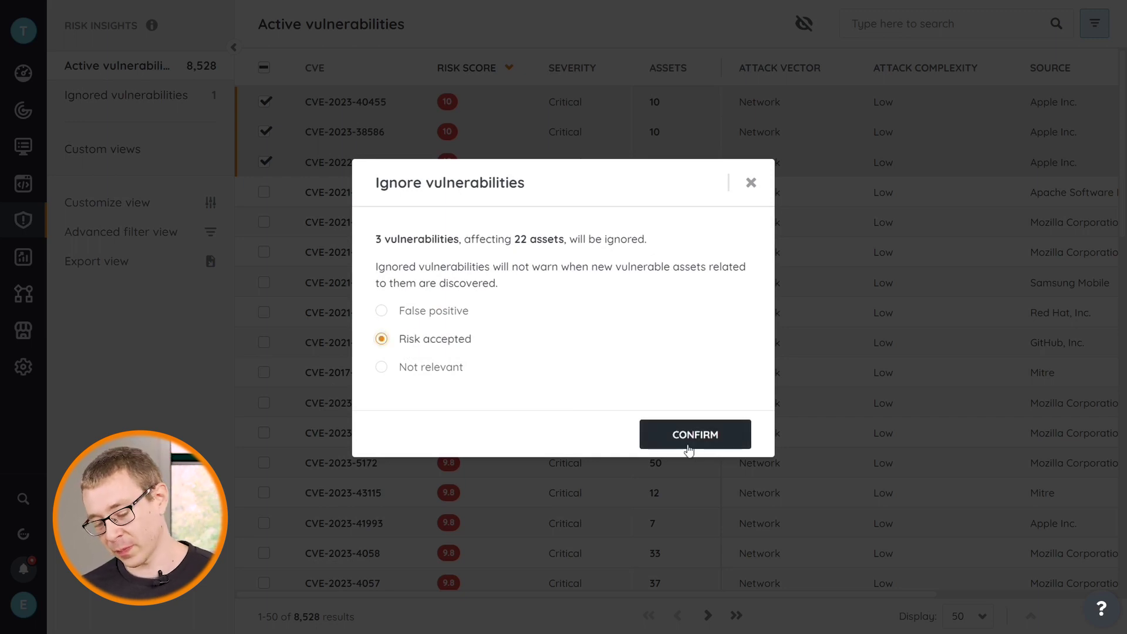
{"action": "left_click", "coordinate": [692, 435]}
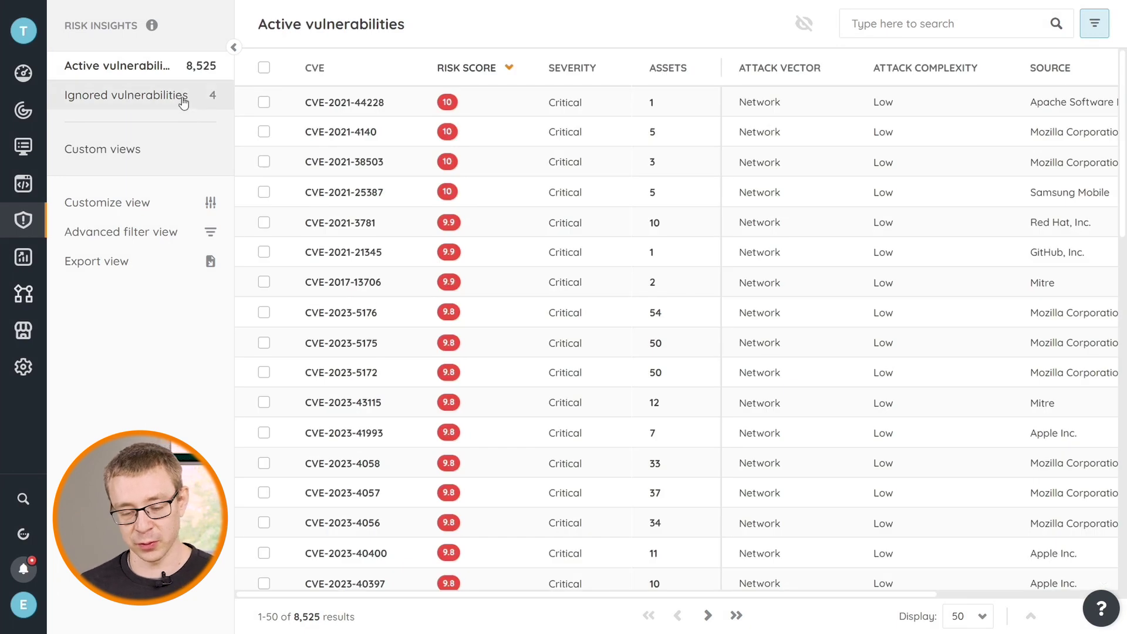
Reactivate CVE-2023-40455 from Ignored vulnerabilities, bringing active to 8,526 with 3 ignored
{"action": "left_click", "coordinate": [184, 103]}
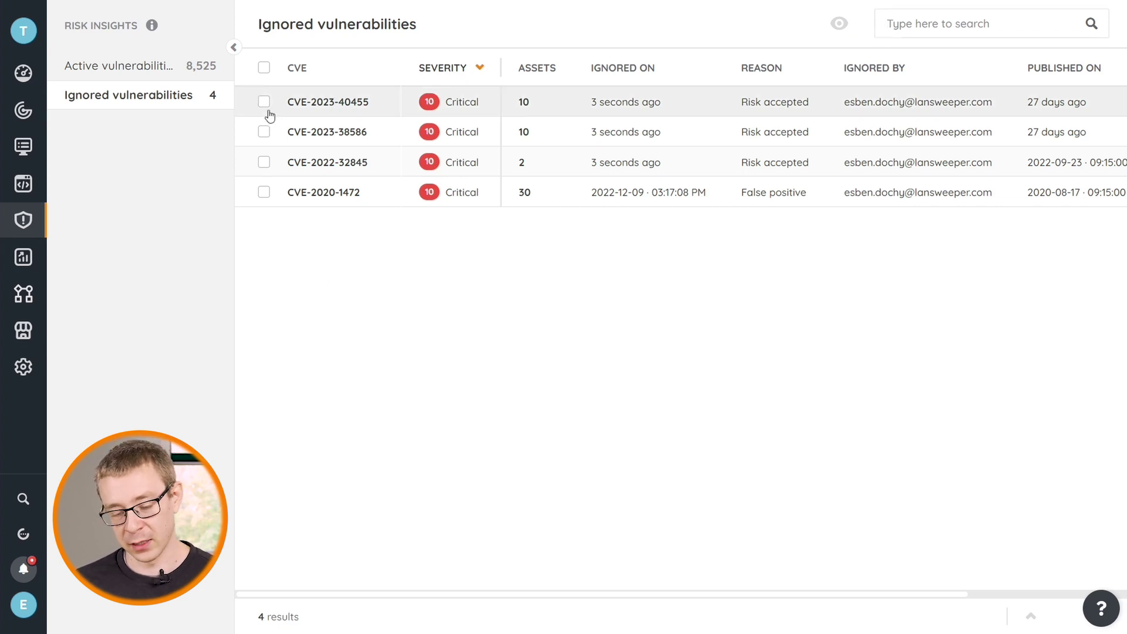
{"action": "left_click", "coordinate": [267, 111]}
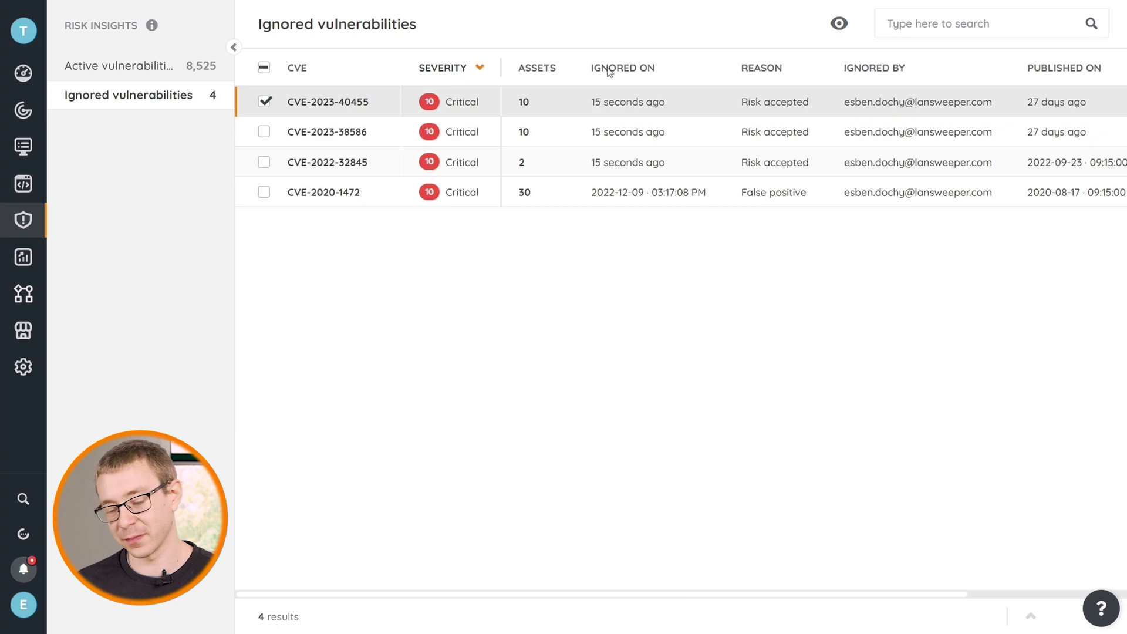
{"action": "left_click", "coordinate": [838, 25]}
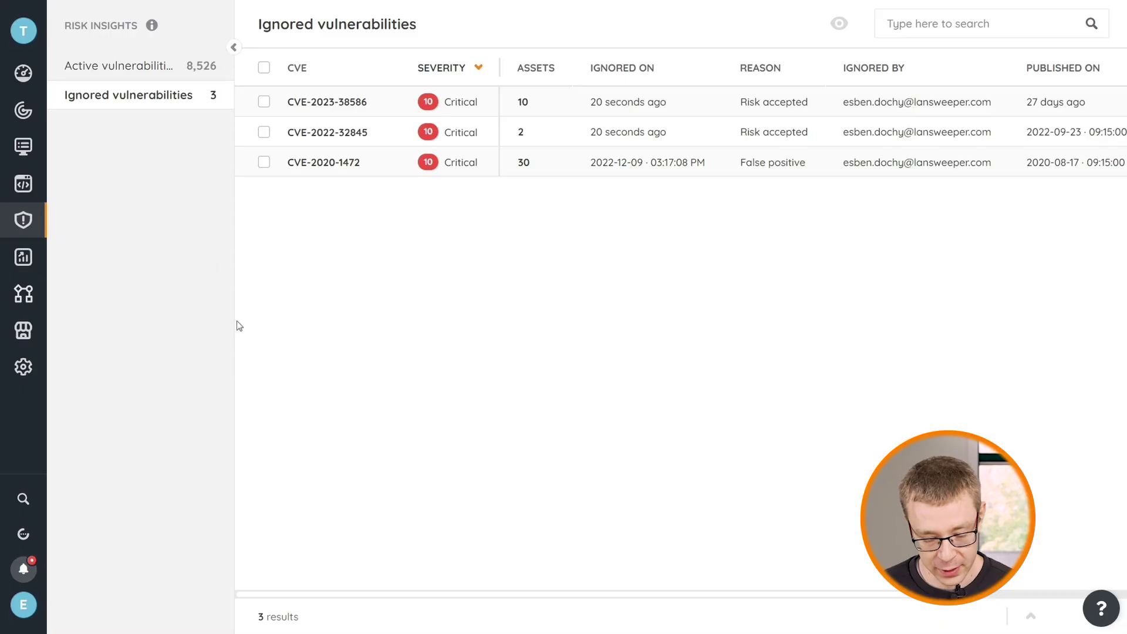
Open the Cloud API documentation via account Settings > Developer tools > Documentation
{"action": "left_click", "coordinate": [25, 609]}
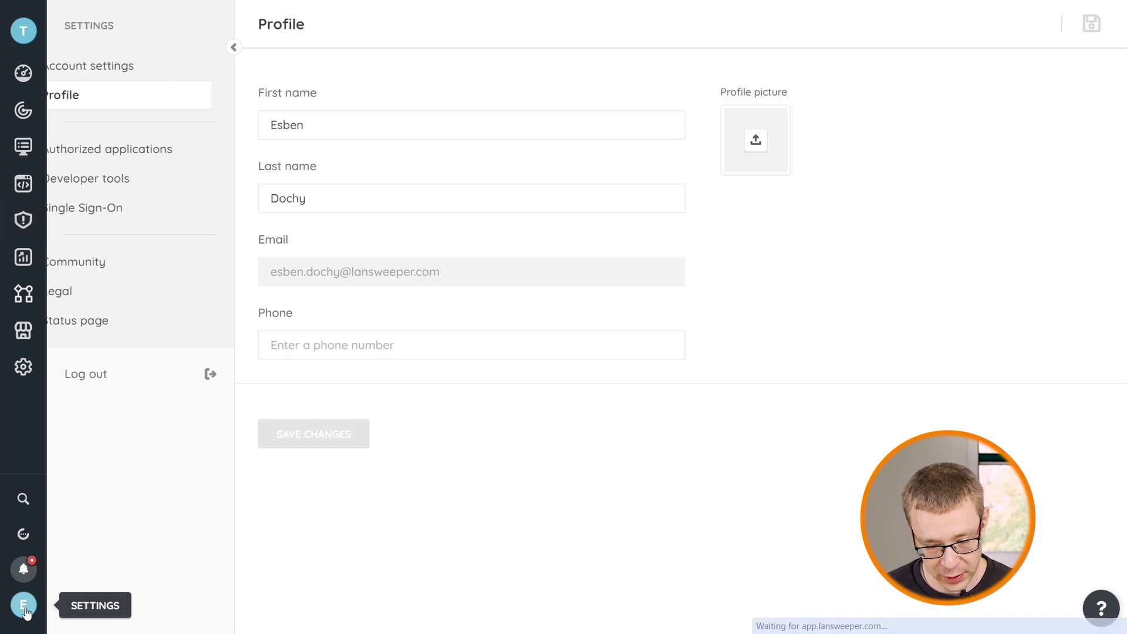
{"action": "left_click", "coordinate": [122, 191]}
{"action": "left_click", "coordinate": [118, 148]}
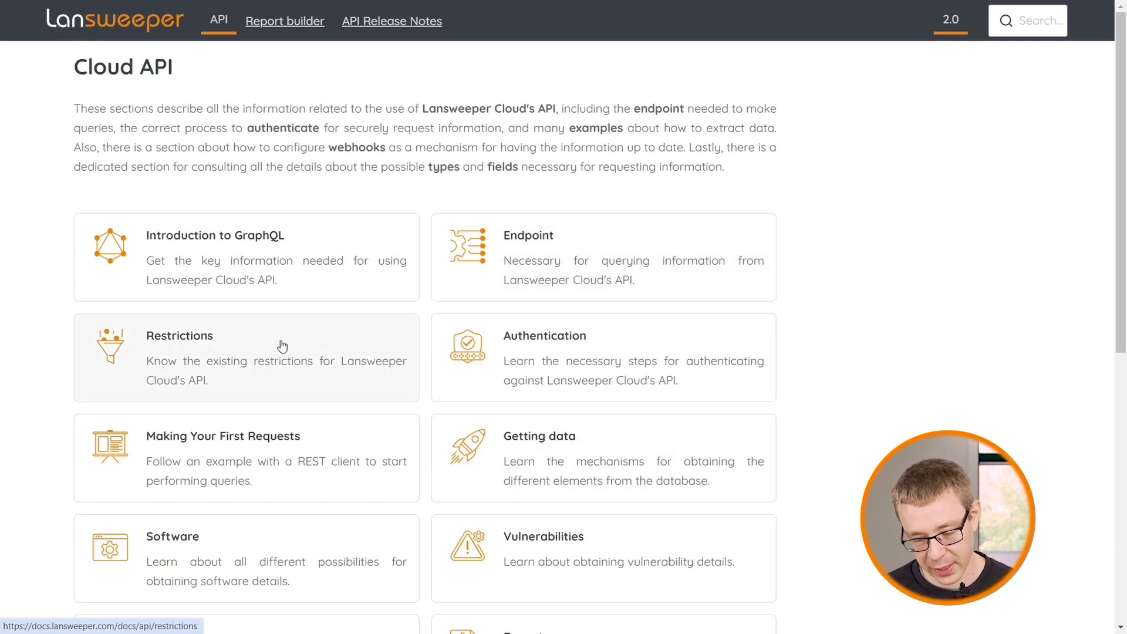
Go from the GraphQL Endpoint page to the Making Your First Requests Postman GraphQL setup
{"action": "scroll", "coordinate": [373, 427], "scroll_direction": "down", "scroll_amount": 3}
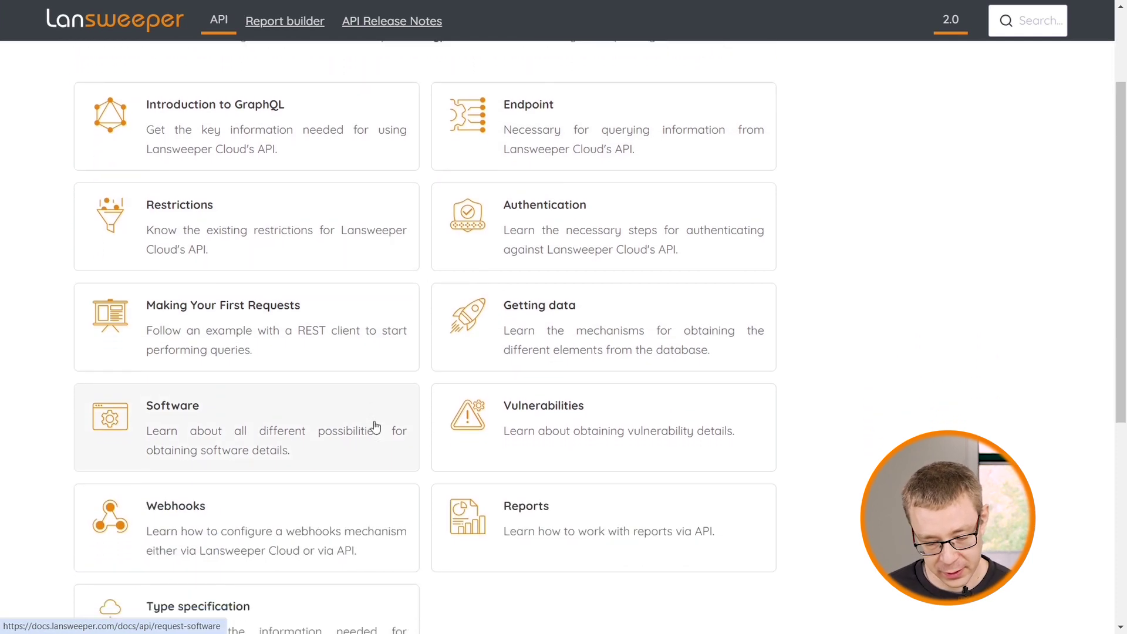
{"action": "scroll", "coordinate": [376, 427], "scroll_direction": "down", "scroll_amount": 1}
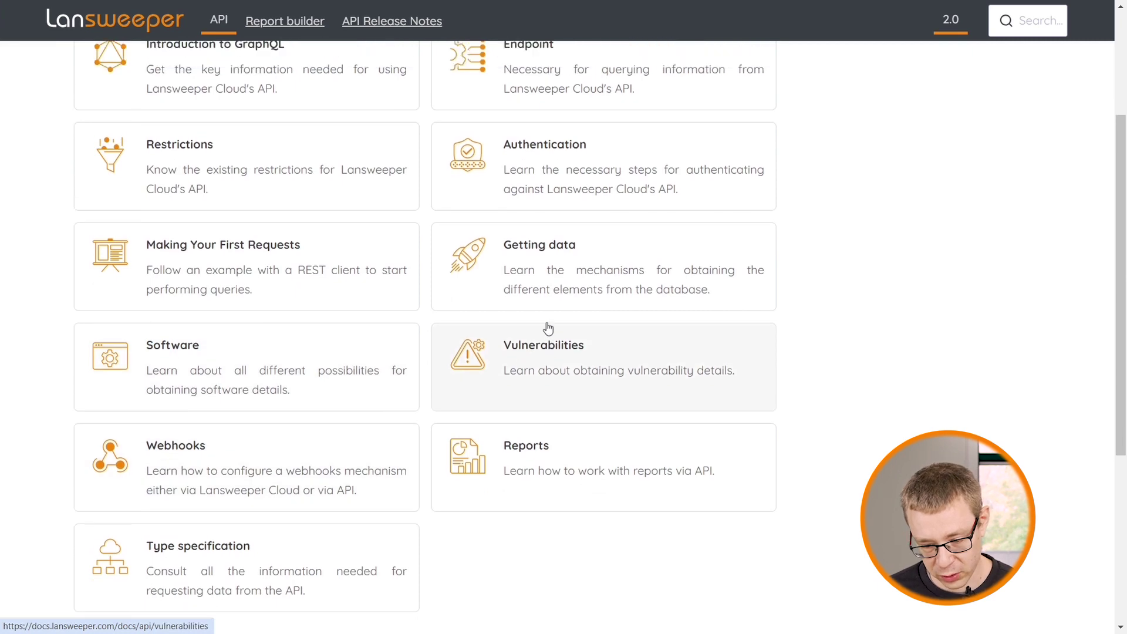
{"action": "scroll", "coordinate": [548, 327], "scroll_direction": "up", "scroll_amount": 1}
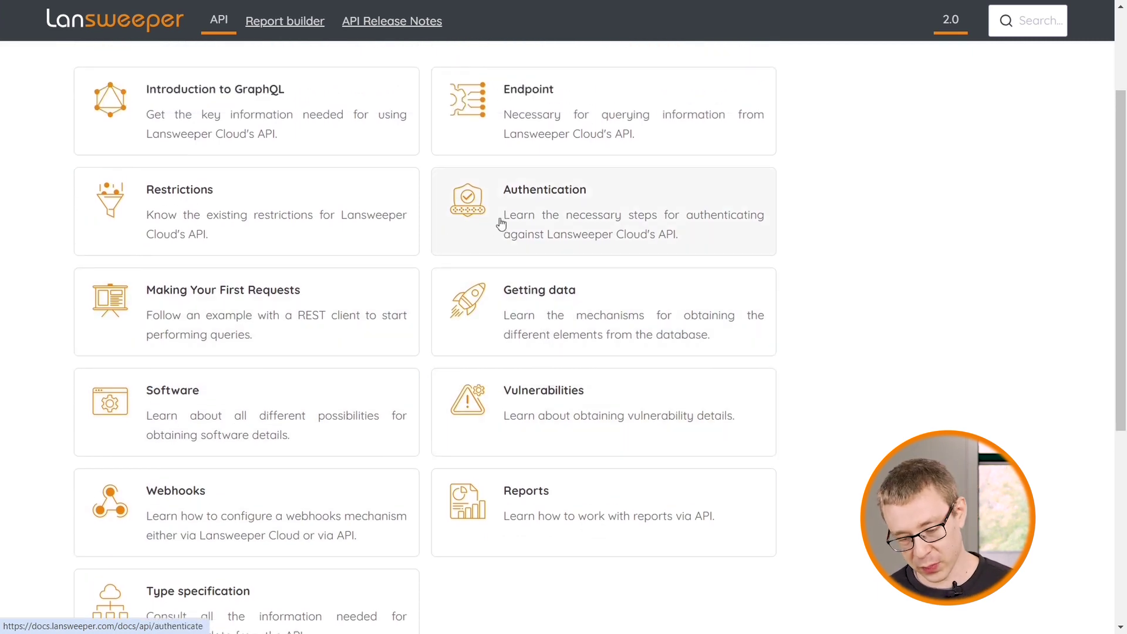
{"action": "left_click", "coordinate": [554, 154]}
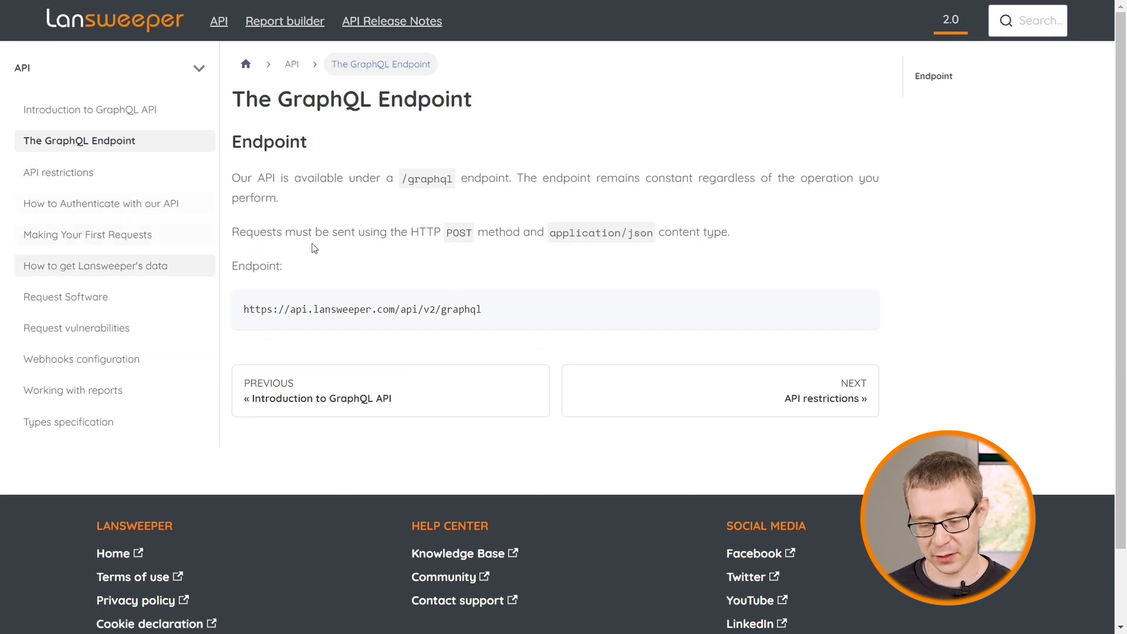
{"action": "left_click", "coordinate": [86, 246]}
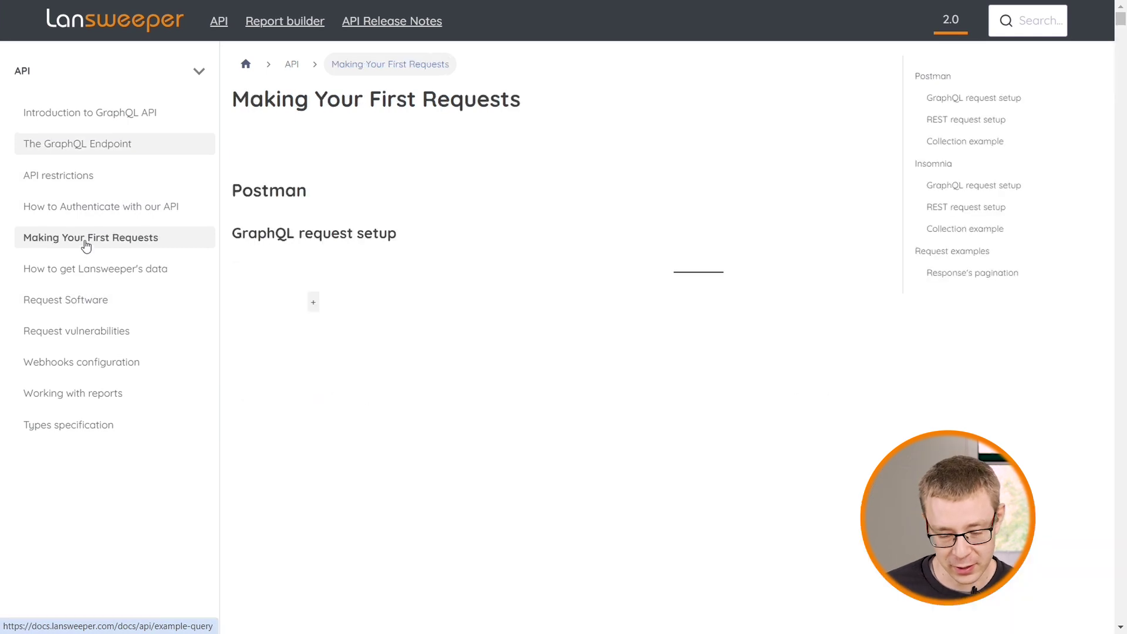
{"action": "scroll", "coordinate": [704, 499], "scroll_direction": "down", "scroll_amount": 3}
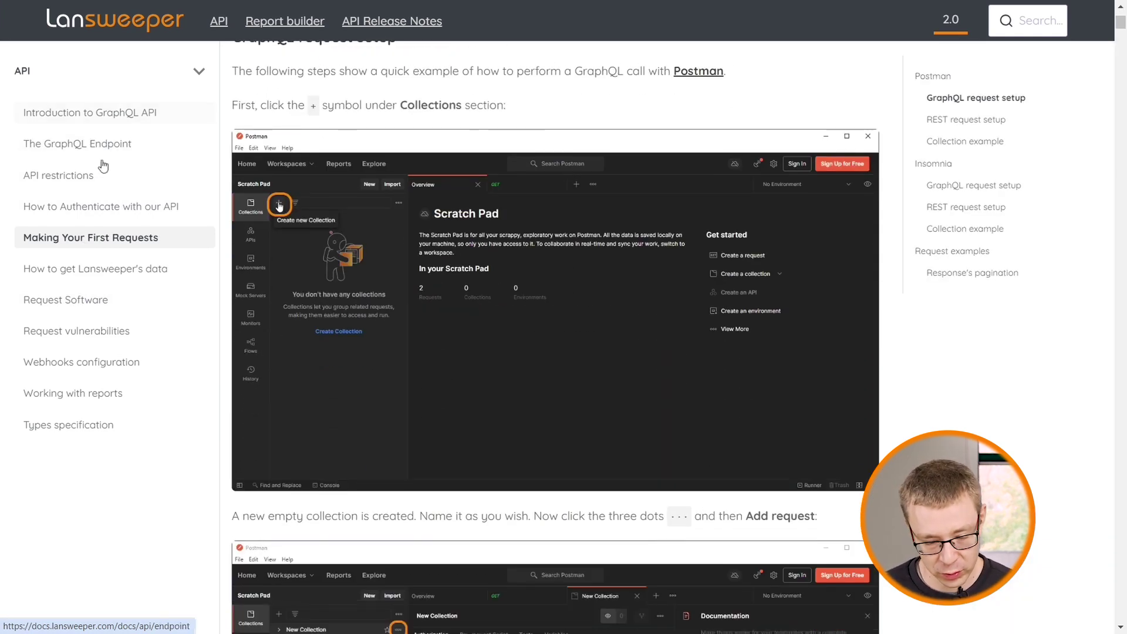
Review the All vulnerabilities GraphQL request example and its JSON response on Request vulnerabilities
{"action": "left_click", "coordinate": [96, 334]}
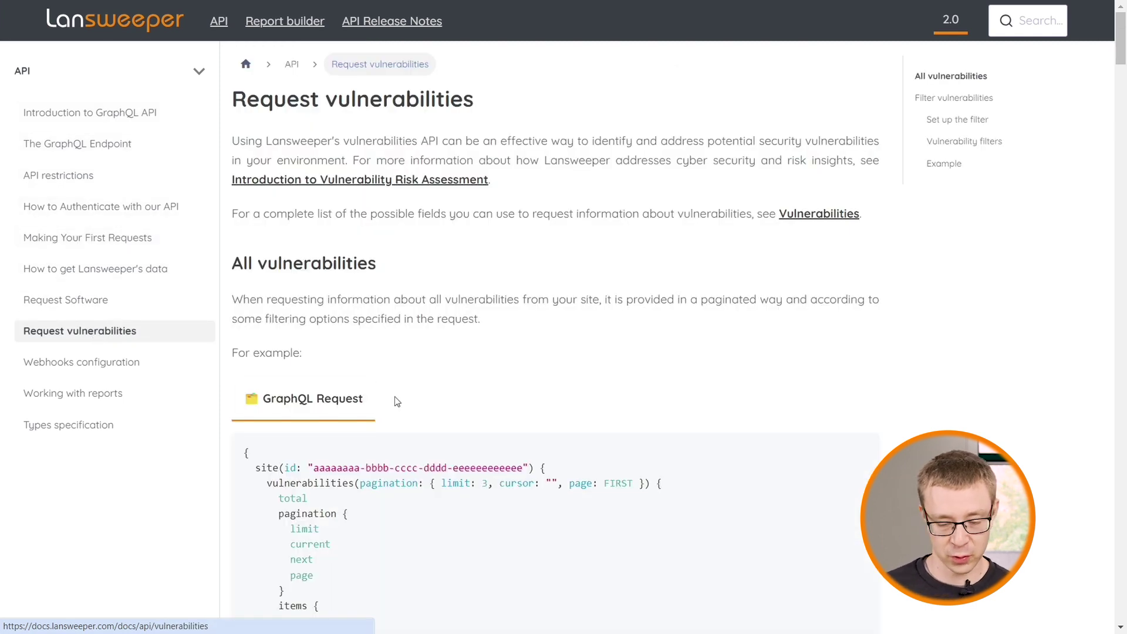
{"action": "scroll", "coordinate": [394, 401], "scroll_direction": "down", "scroll_amount": 5}
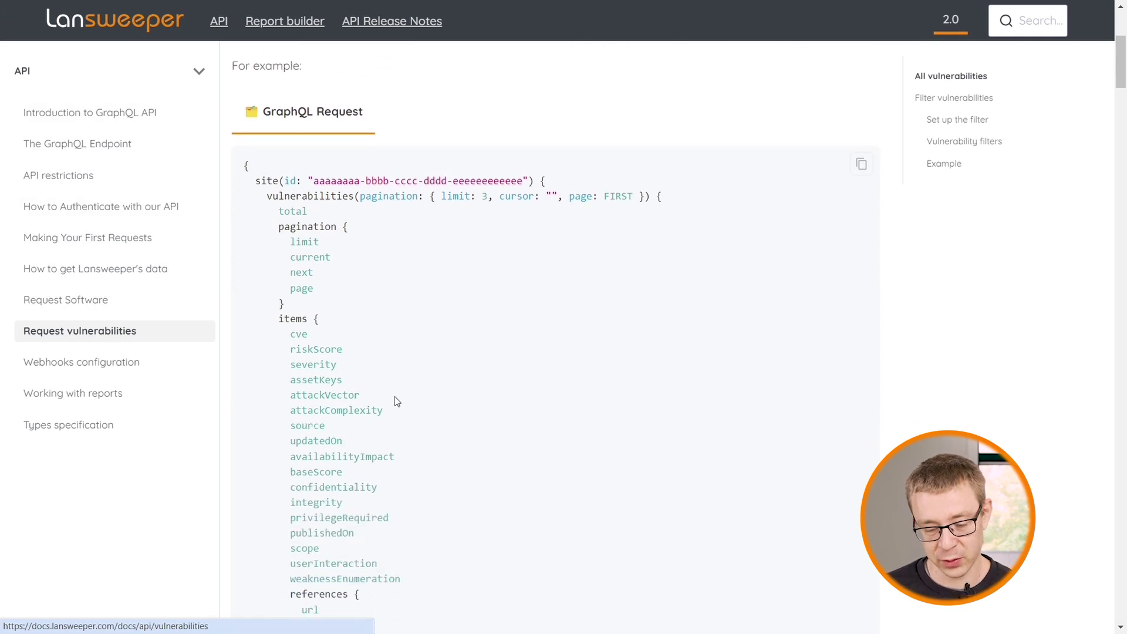
{"action": "scroll", "coordinate": [394, 401], "scroll_direction": "down", "scroll_amount": 8}
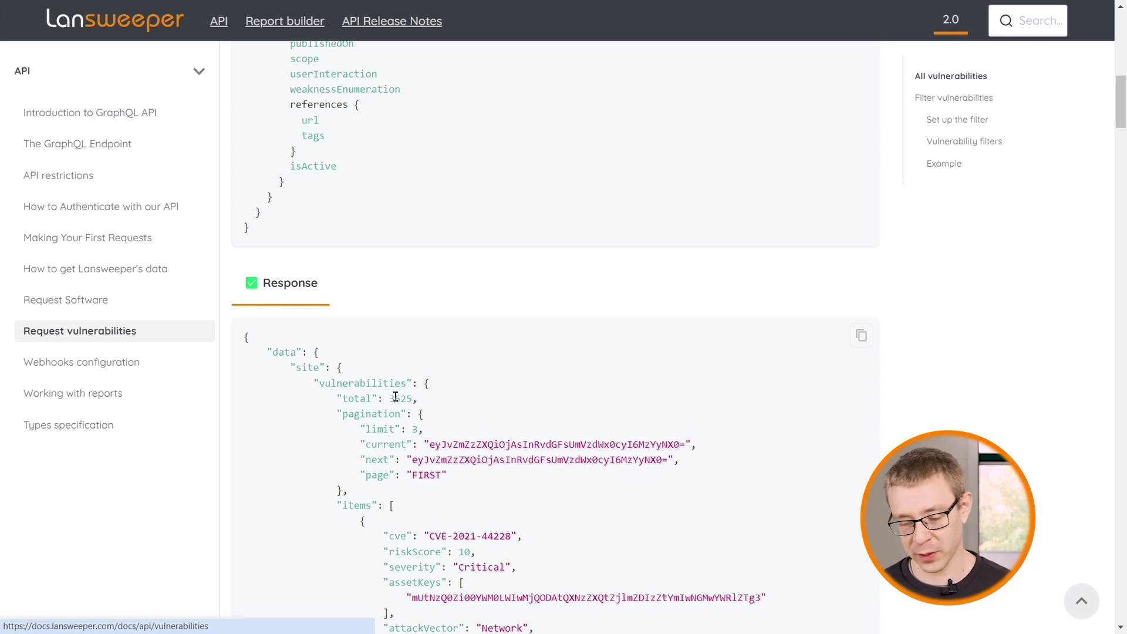
{"action": "scroll", "coordinate": [395, 397], "scroll_direction": "up", "scroll_amount": 10}
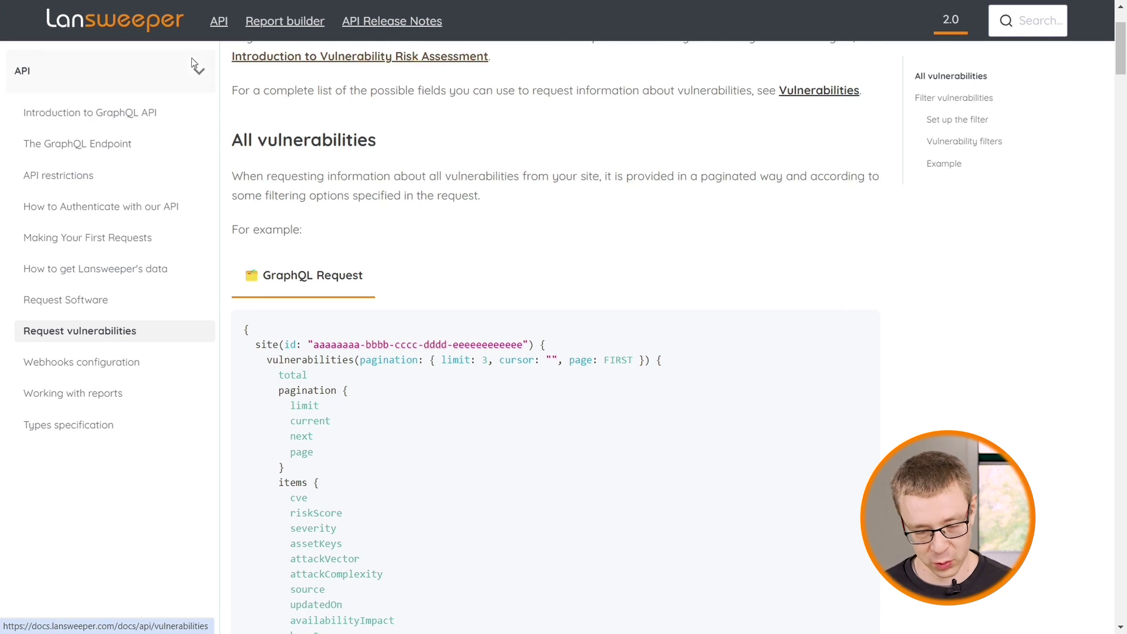
Return to the Technical Documentation home page using the Lansweeper header logo
{"action": "left_click", "coordinate": [160, 24]}
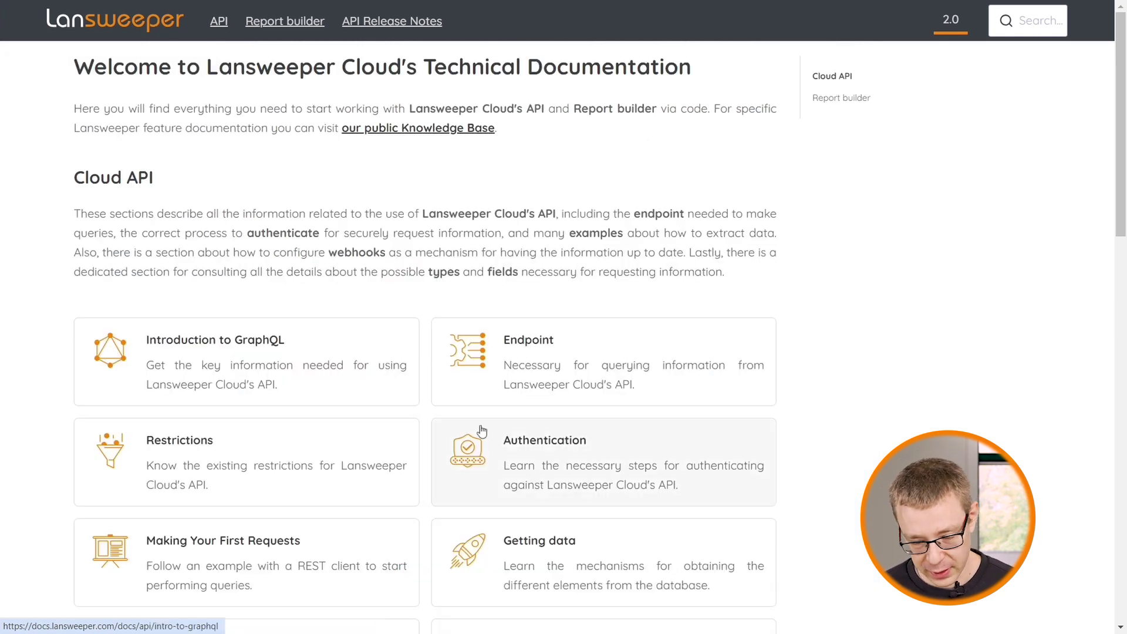